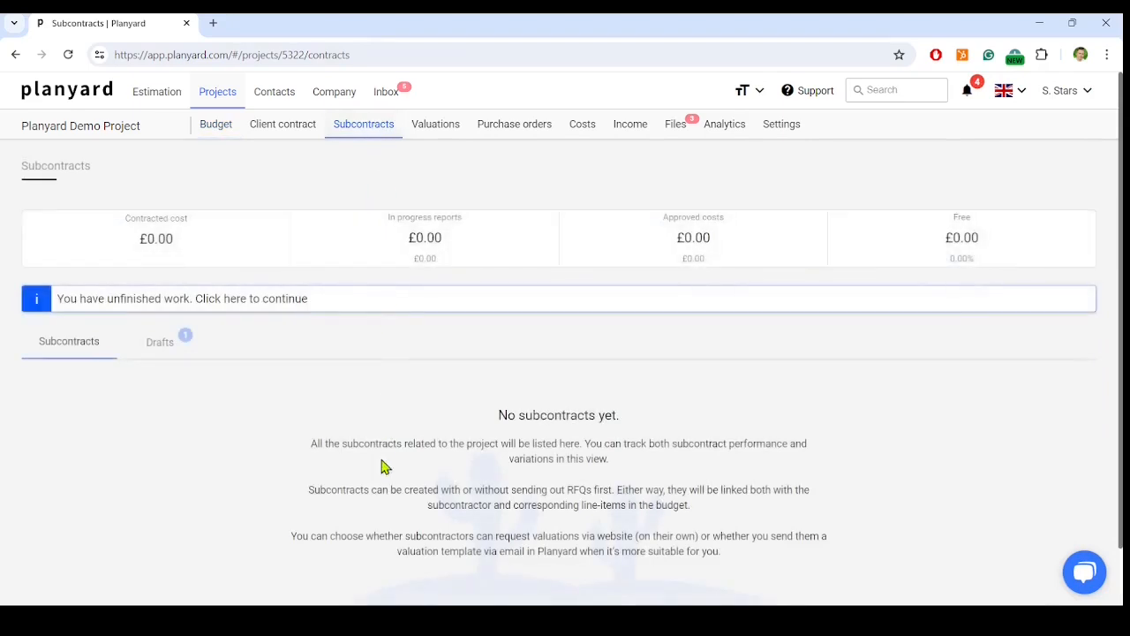
Start creating a new subcontract in Planyard Demo Project and upload the purchase order PDF to it
scroll(308, 533, "down", 1)
left_click(430, 569)
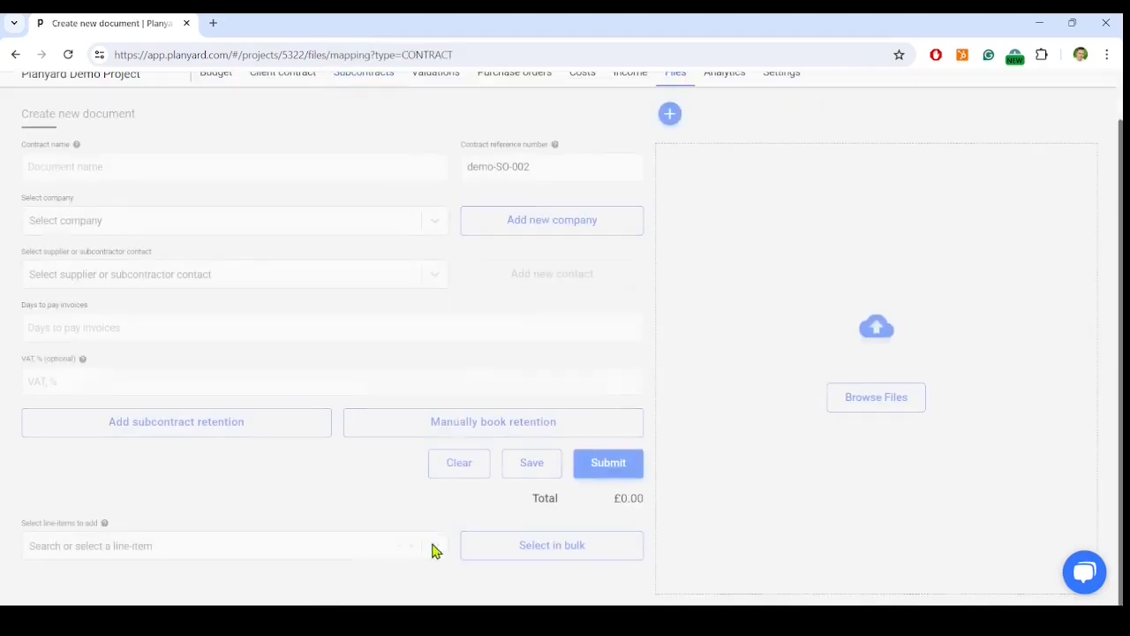
left_click(853, 405)
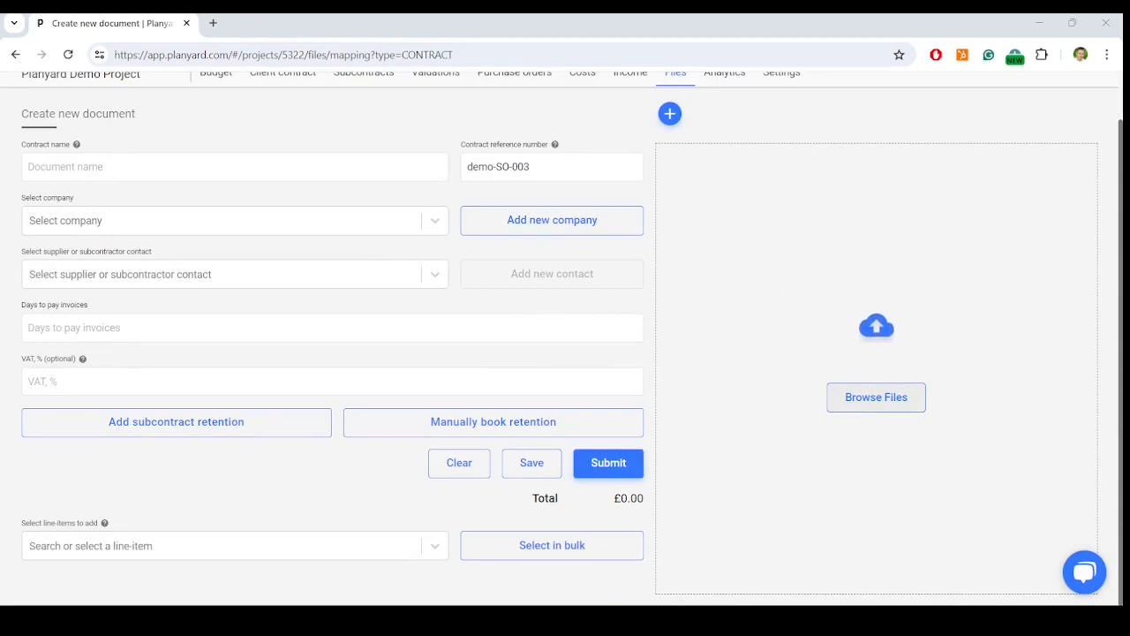
left_click(952, 593)
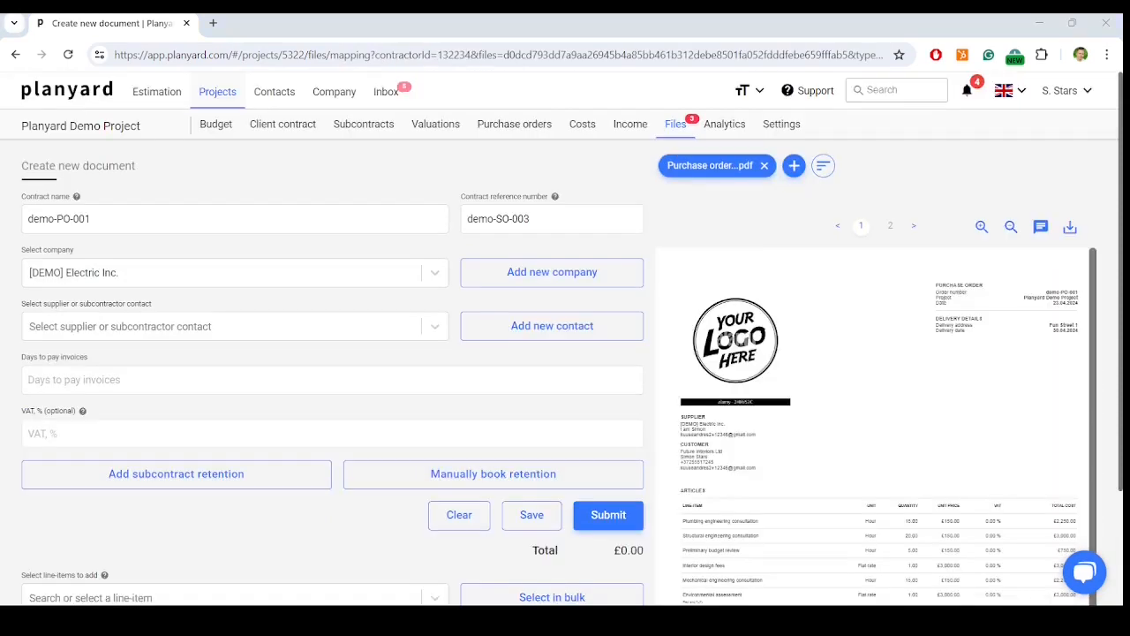
Assign the first listed [DEMO] Electric Inc. contact as the subcontract's supplier or subcontractor contact
scroll(335, 353, "down", 2)
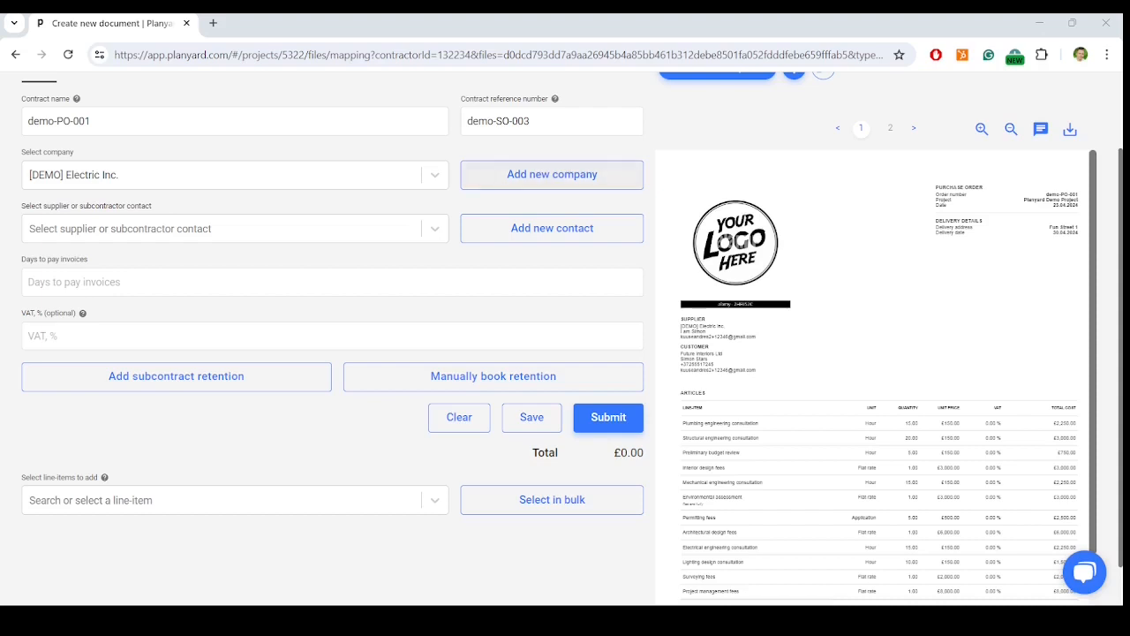
left_click(434, 229)
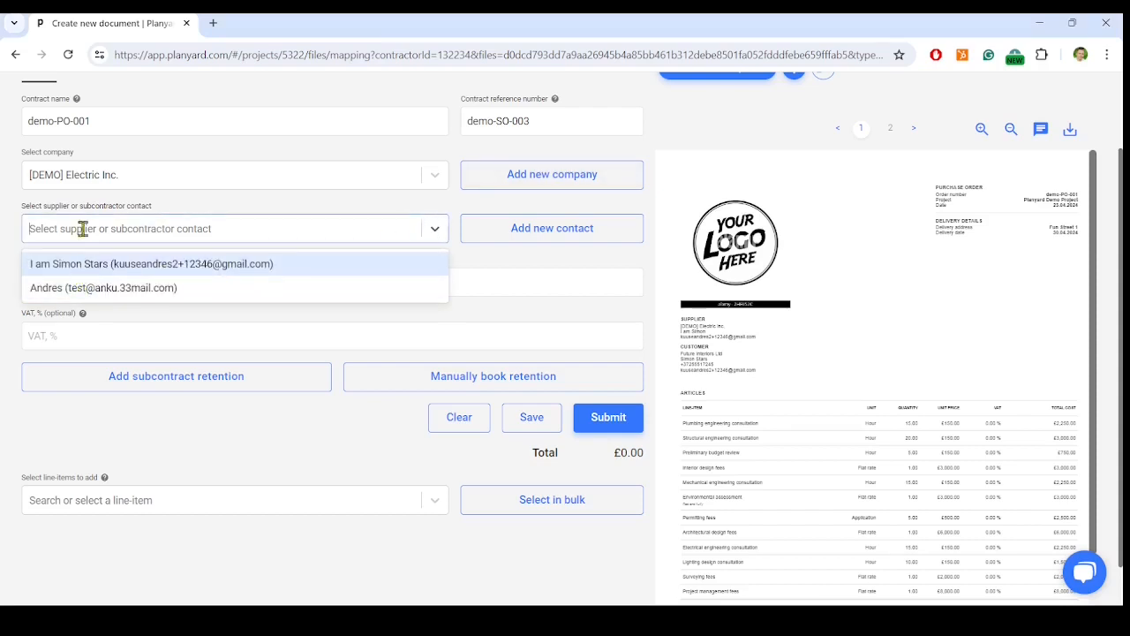
left_click(116, 265)
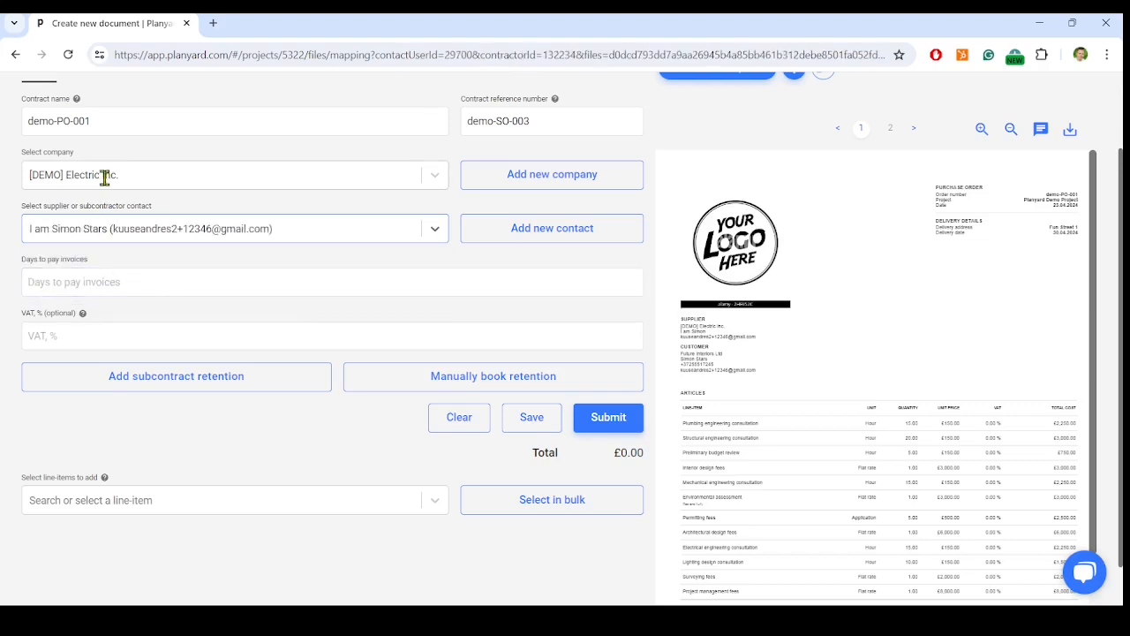
left_click(526, 175)
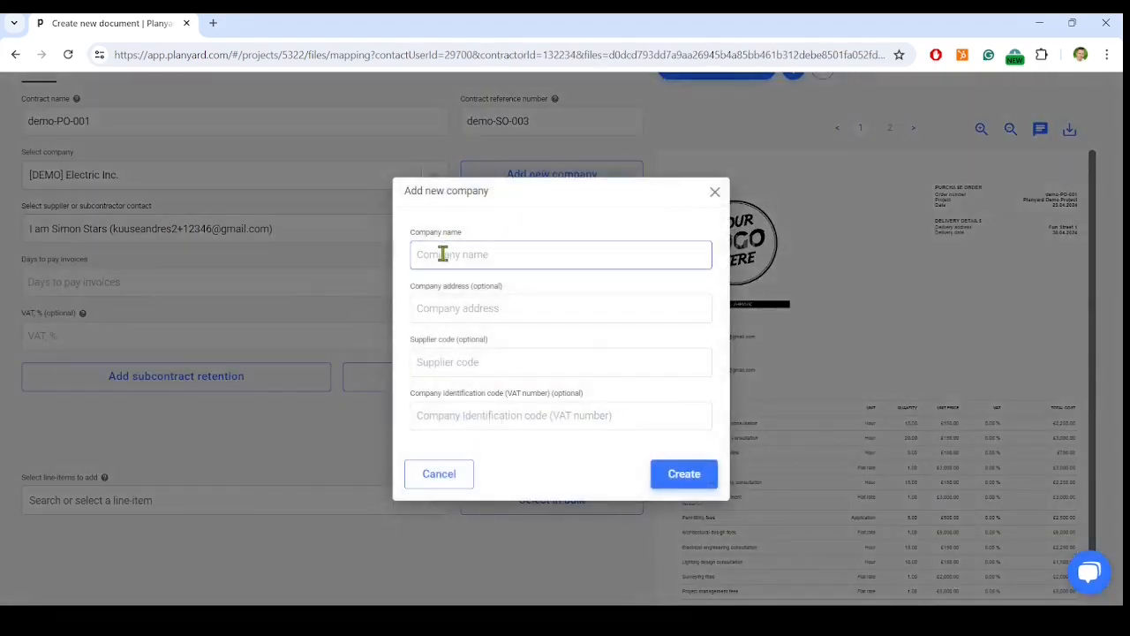
left_click(442, 297)
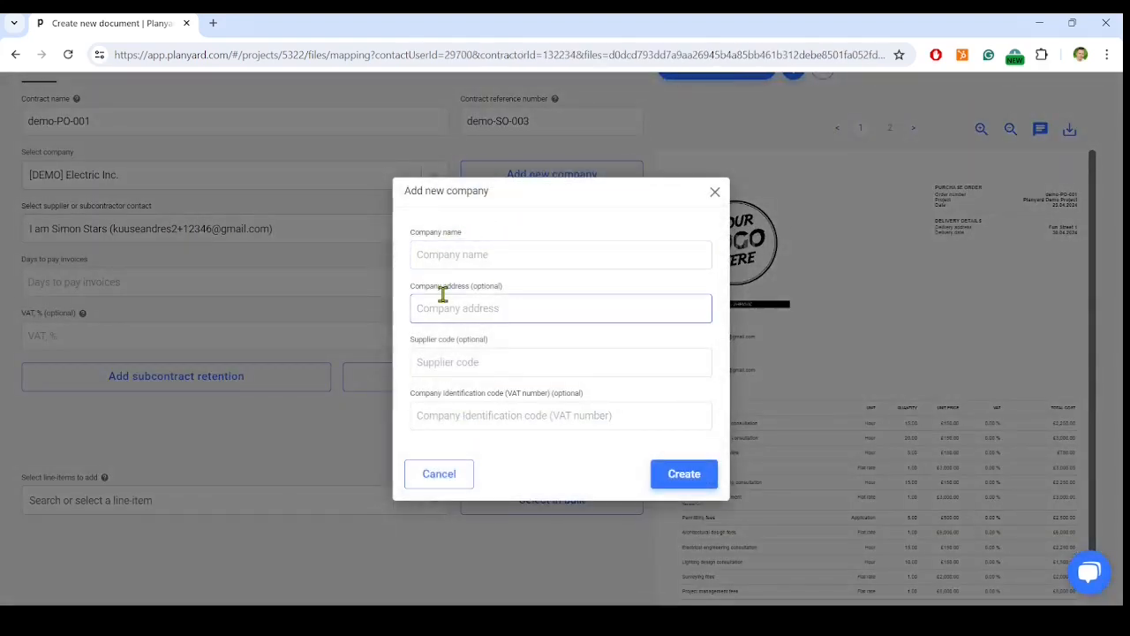
left_click(450, 352)
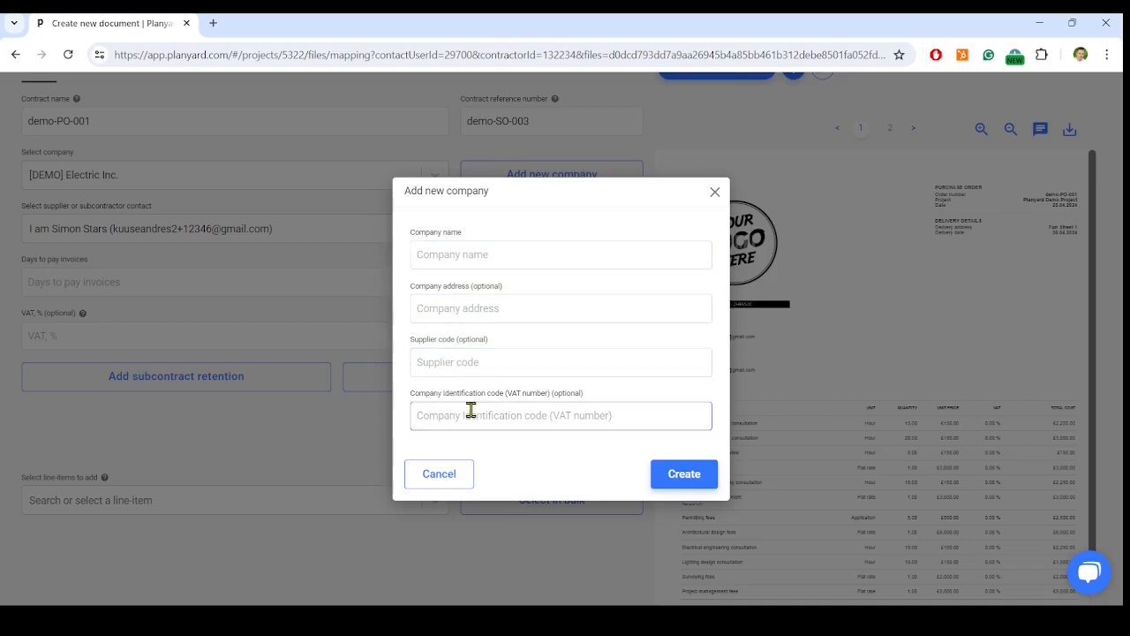
left_click(715, 191)
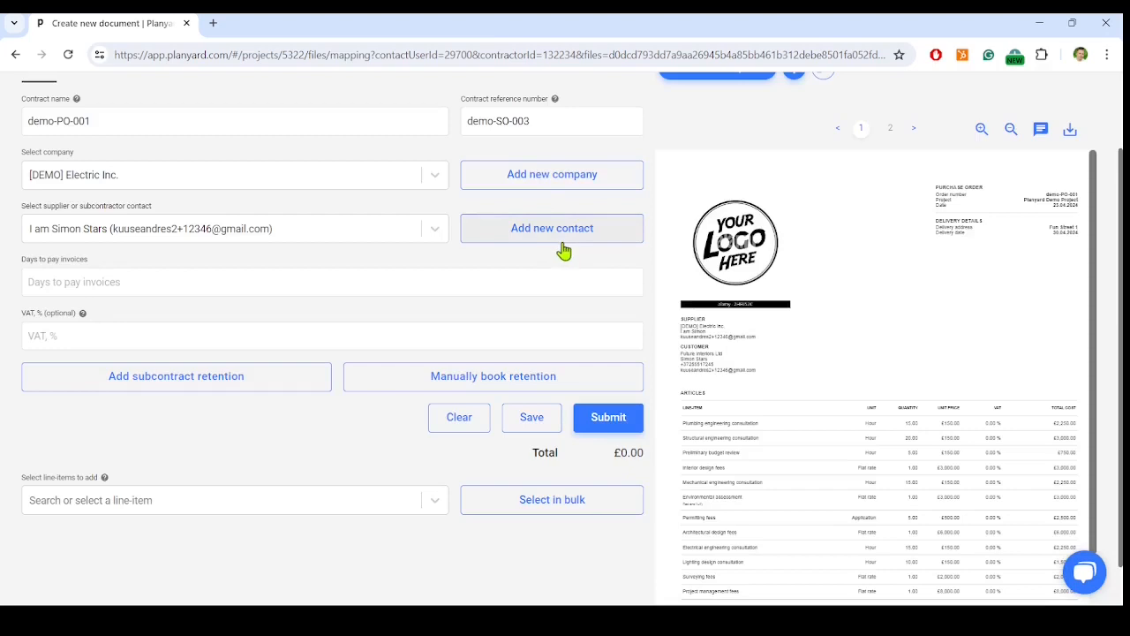
Set the subcontract's days to pay invoices to 10
left_click(57, 289)
type("10")
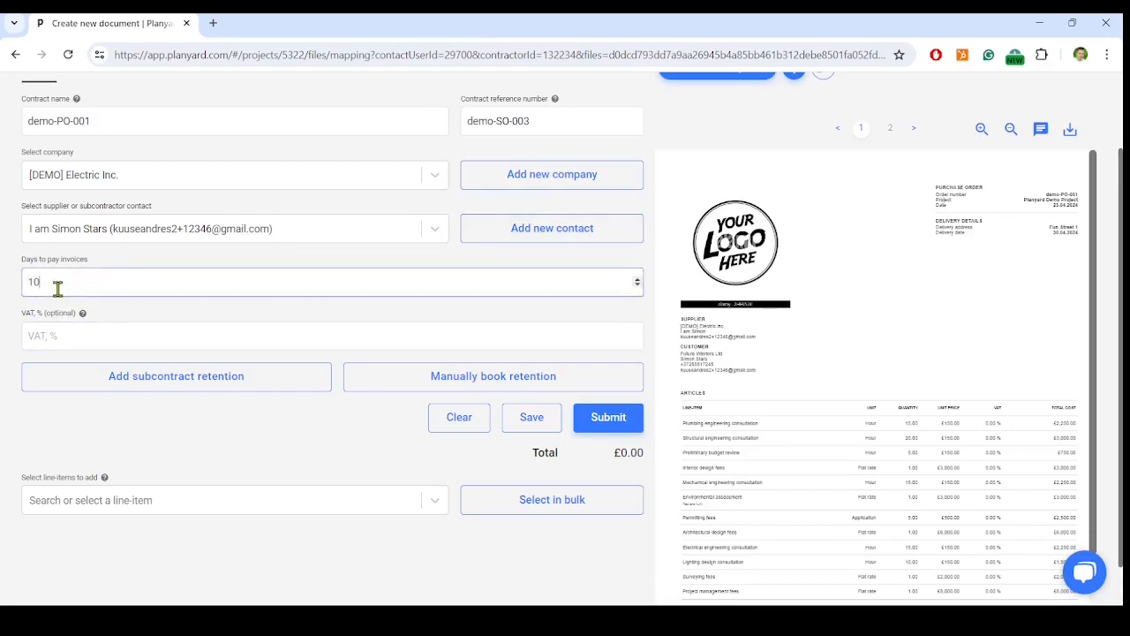
left_click(137, 431)
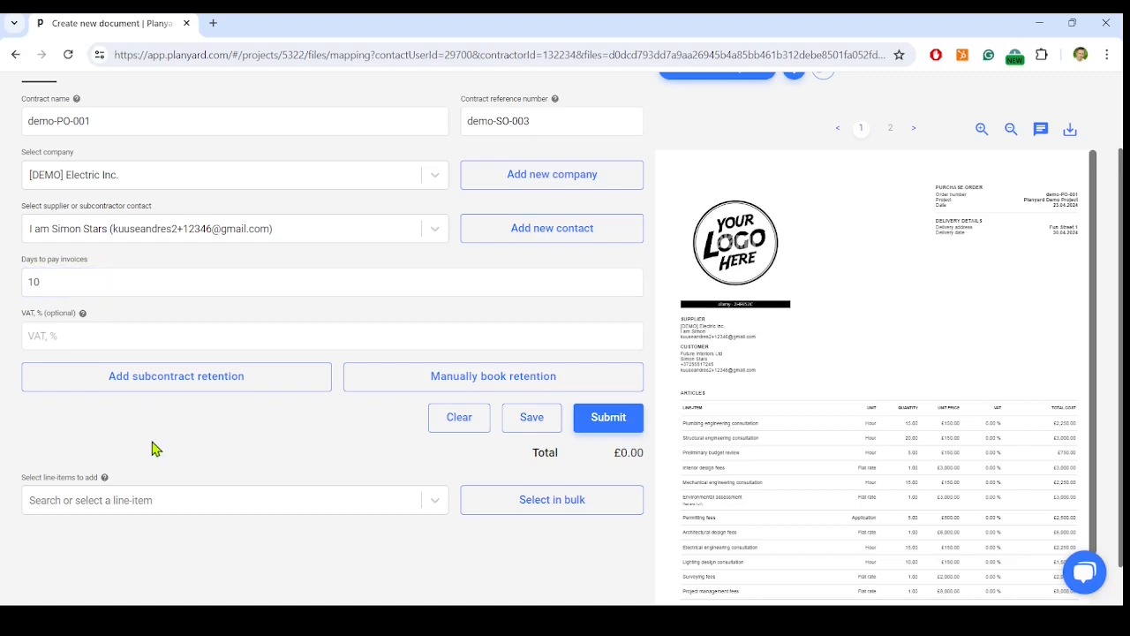
Add a subcontract retention named "Retention" at 5 percent
left_click(167, 380)
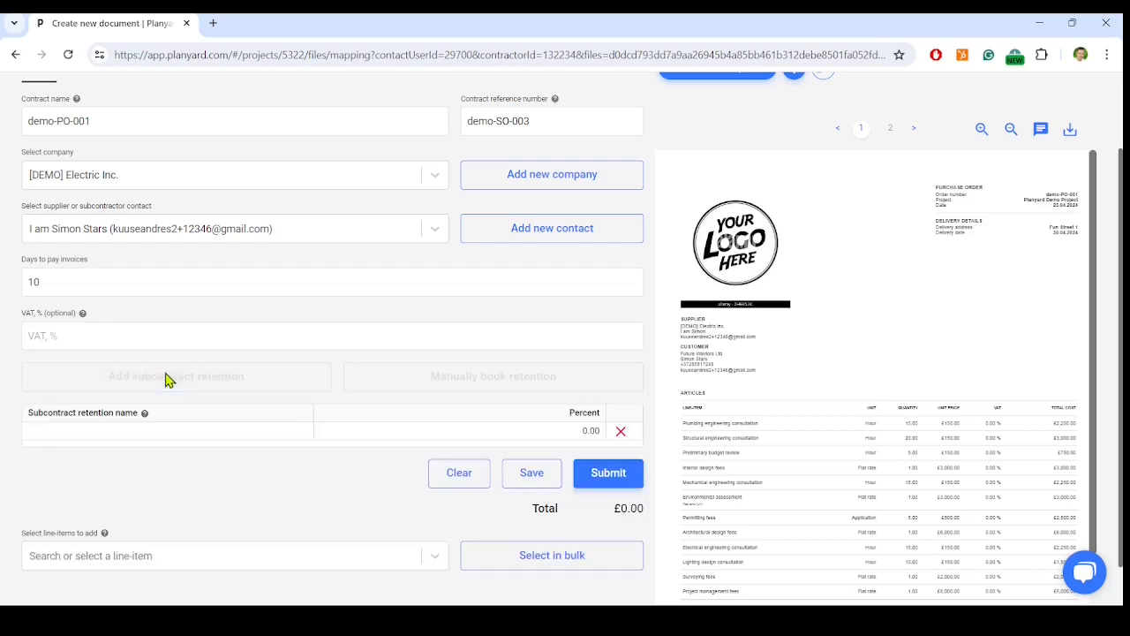
left_click(139, 431)
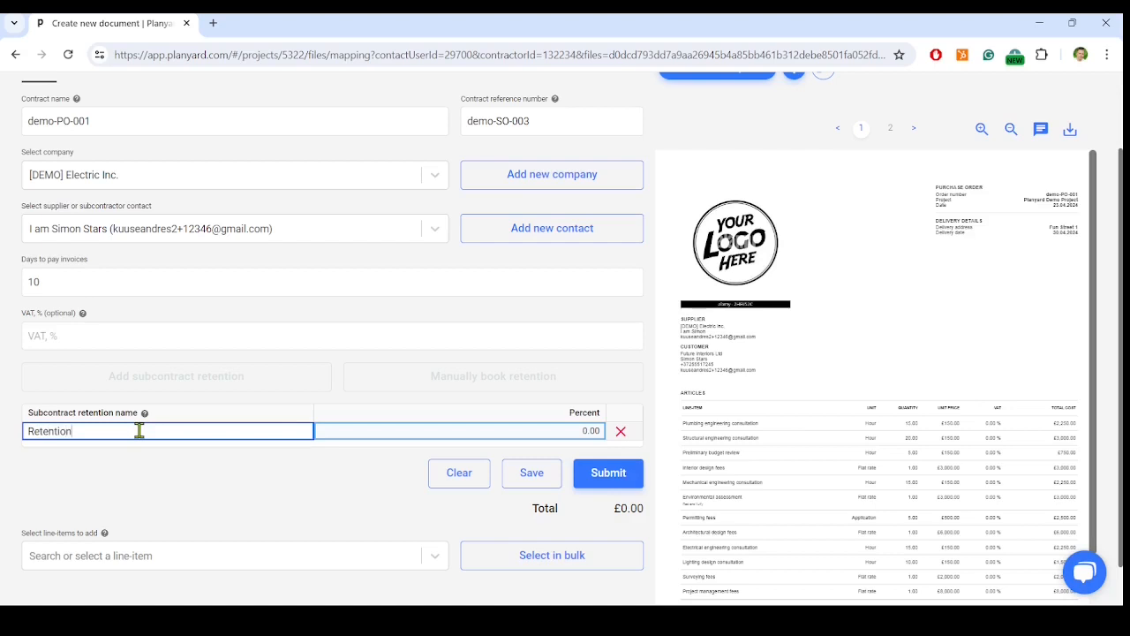
left_click(481, 431)
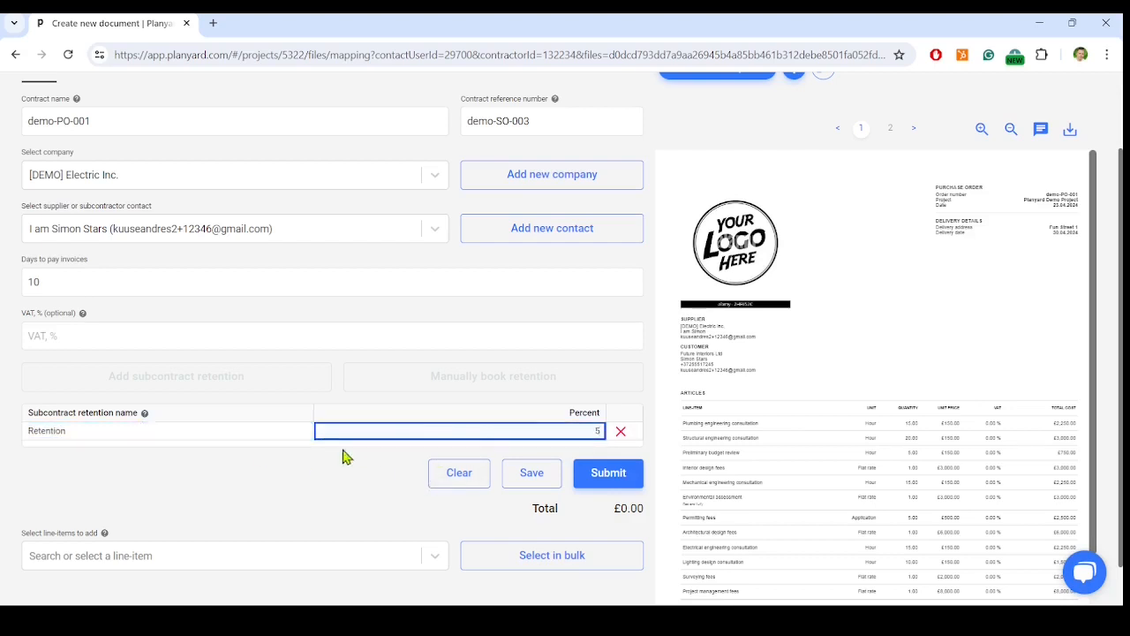
left_click(318, 469)
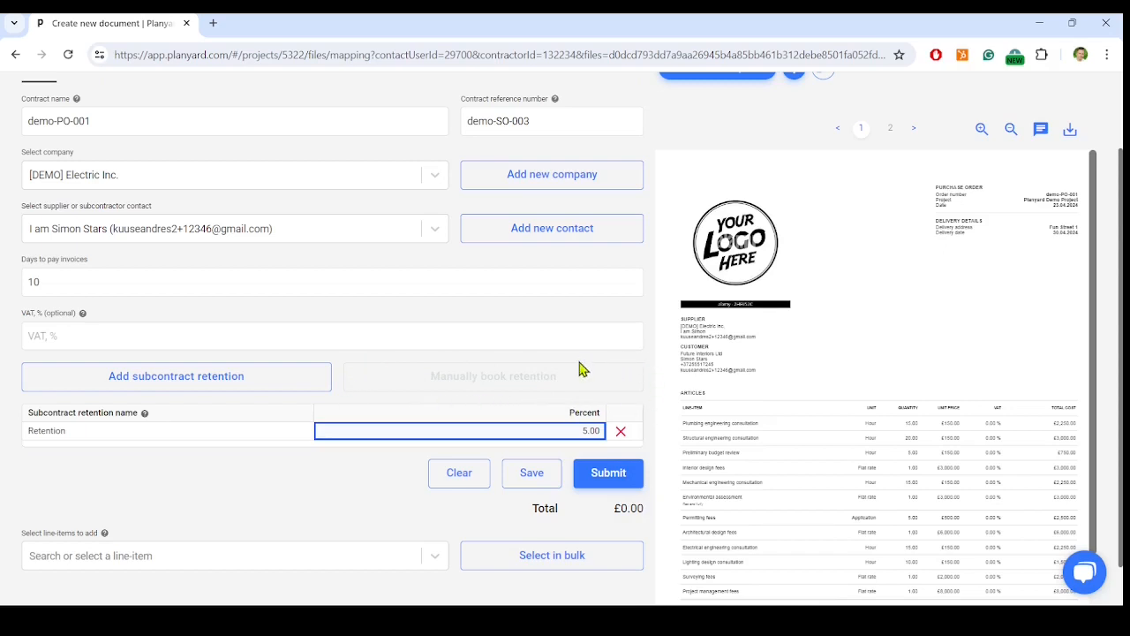
Add all line-items of the 2 Demolition category to the subcontract in bulk
scroll(477, 504, "down", 1)
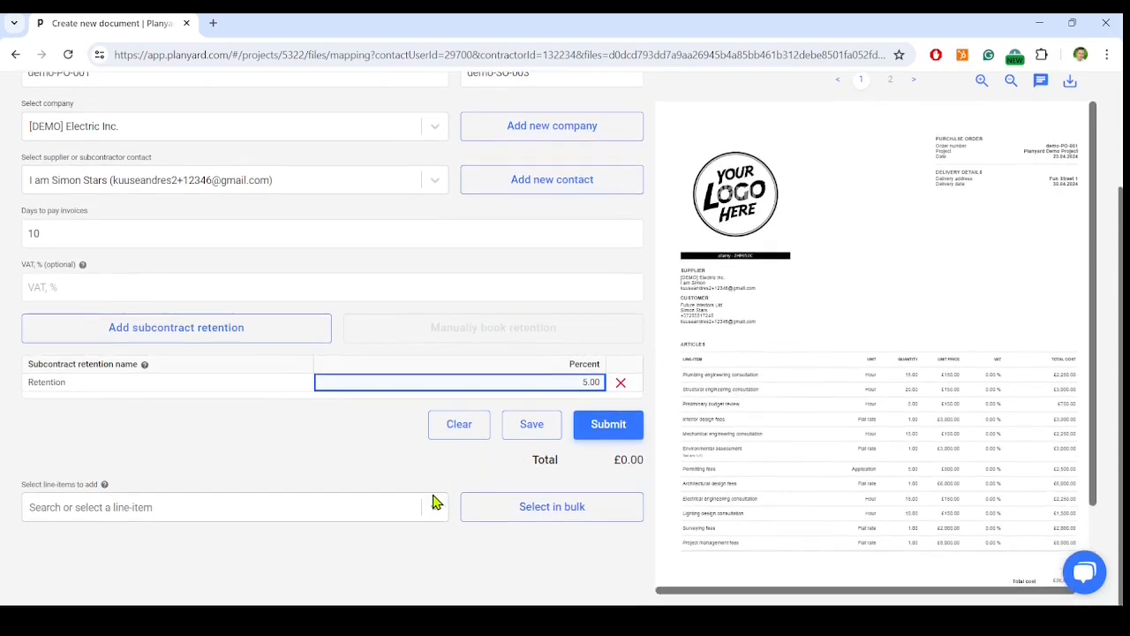
left_click(554, 512)
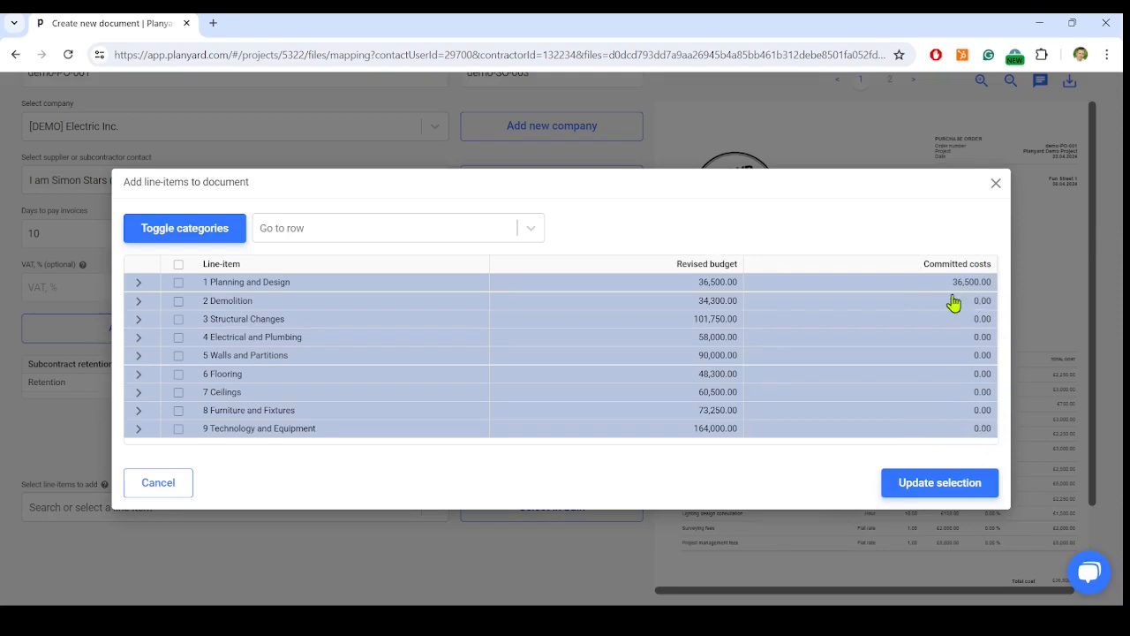
left_click(137, 302)
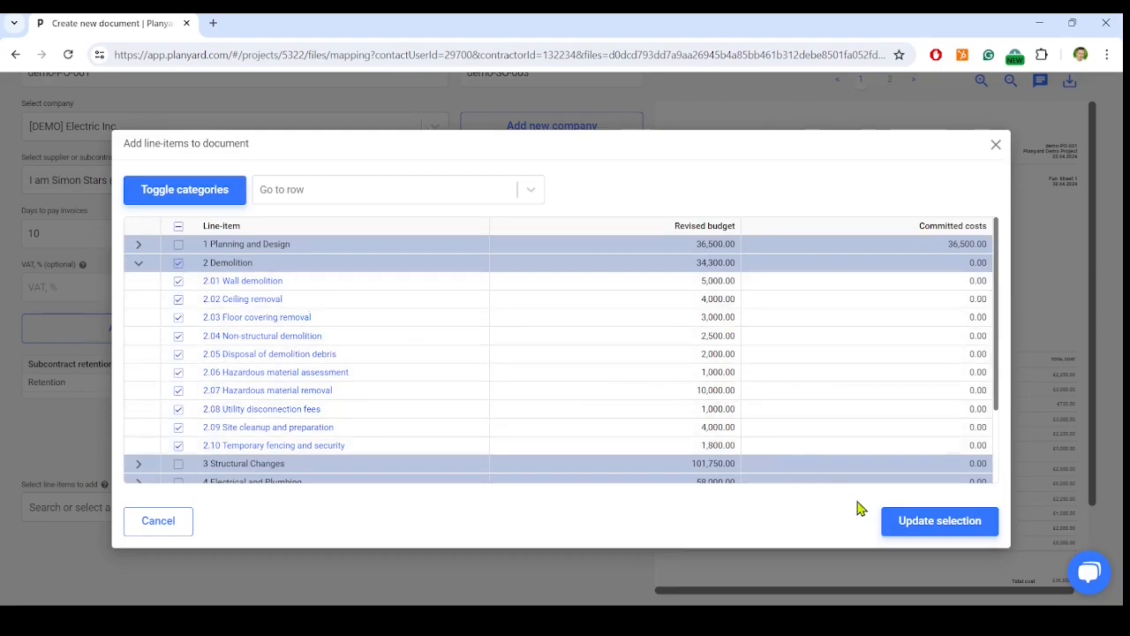
left_click(957, 521)
Set the line totals to 6,000 for 2.01 Wall demolition and 3,500 for 2.09 Site cleanup and preparation
scroll(448, 366, "down", 2)
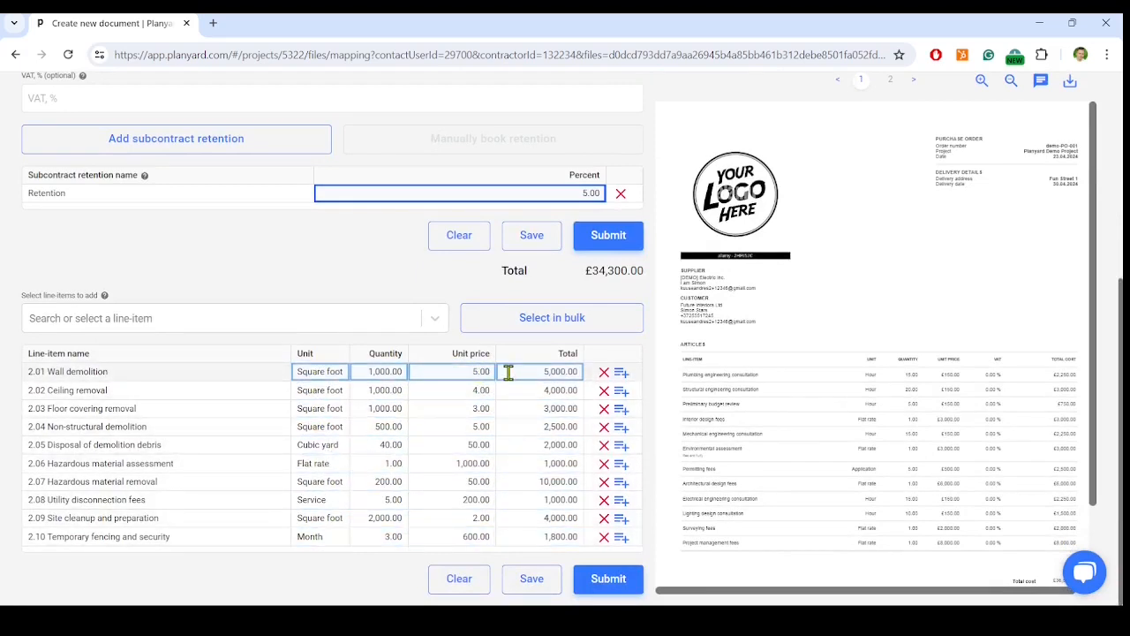
left_click(539, 372)
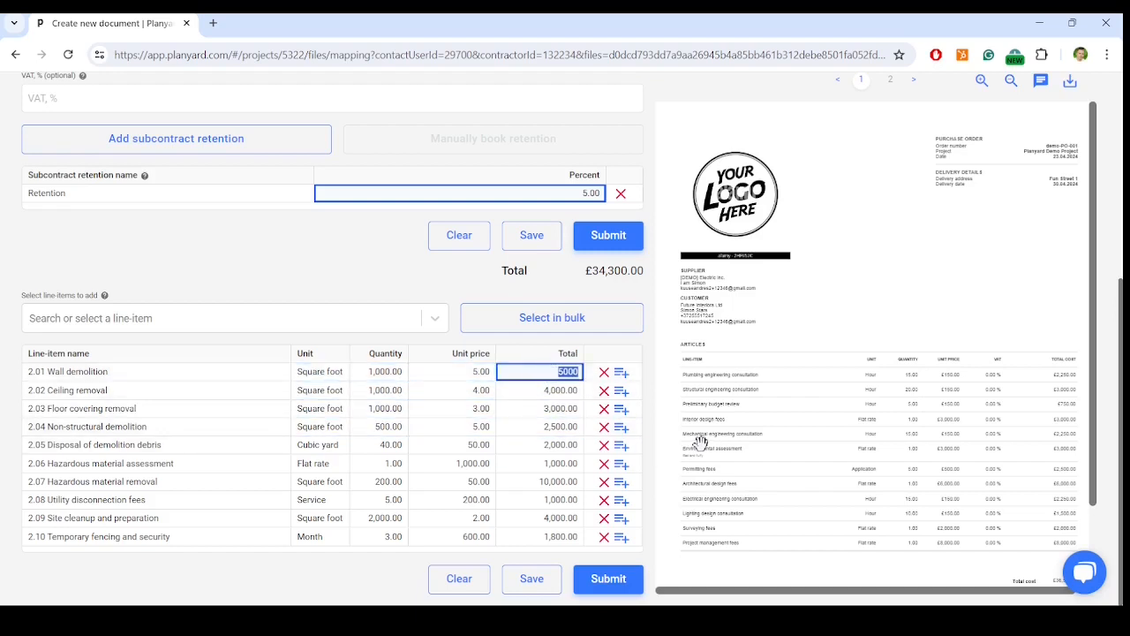
type("6,")
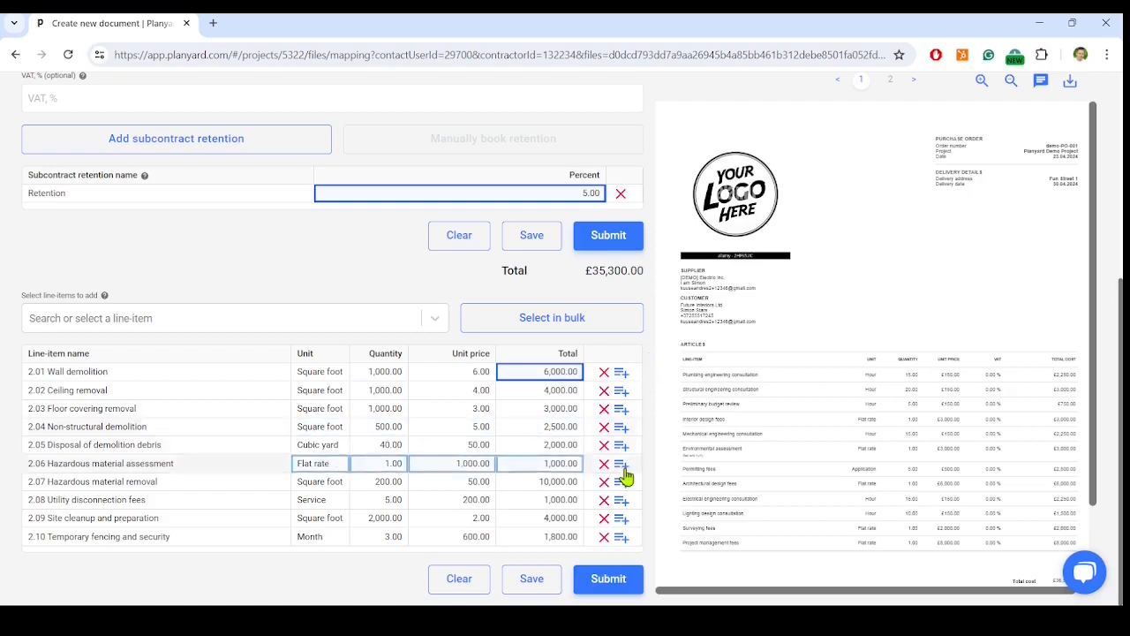
left_click(564, 519)
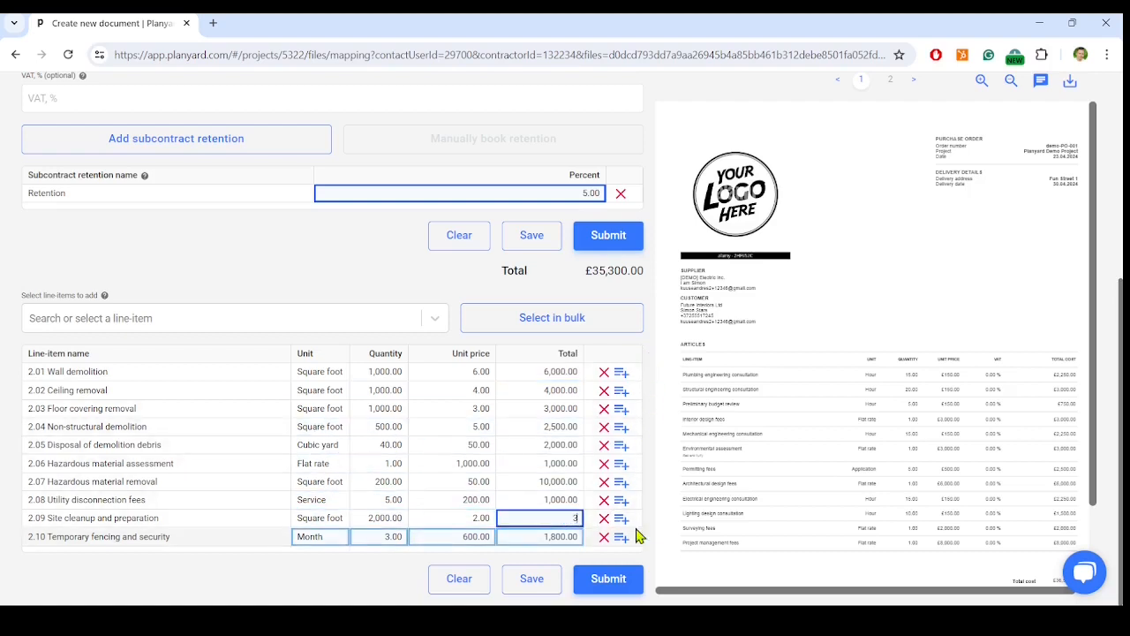
left_click(244, 582)
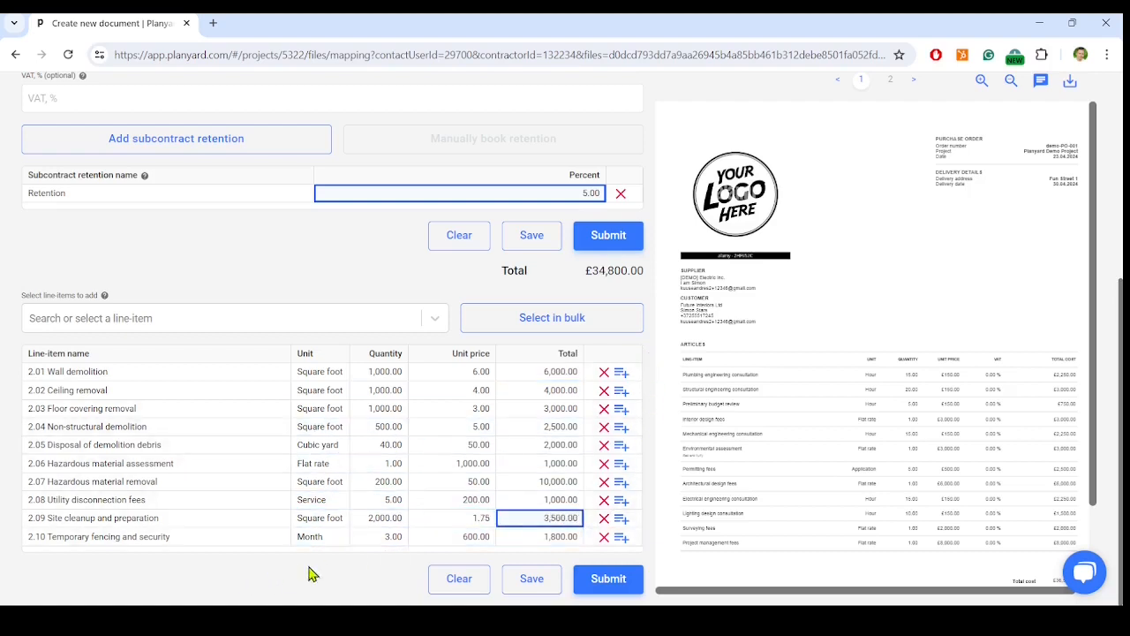
Try adding three blank sub-rows under 2.10 Temporary fencing and security, and remove them again
left_click(622, 539)
left_click(622, 540)
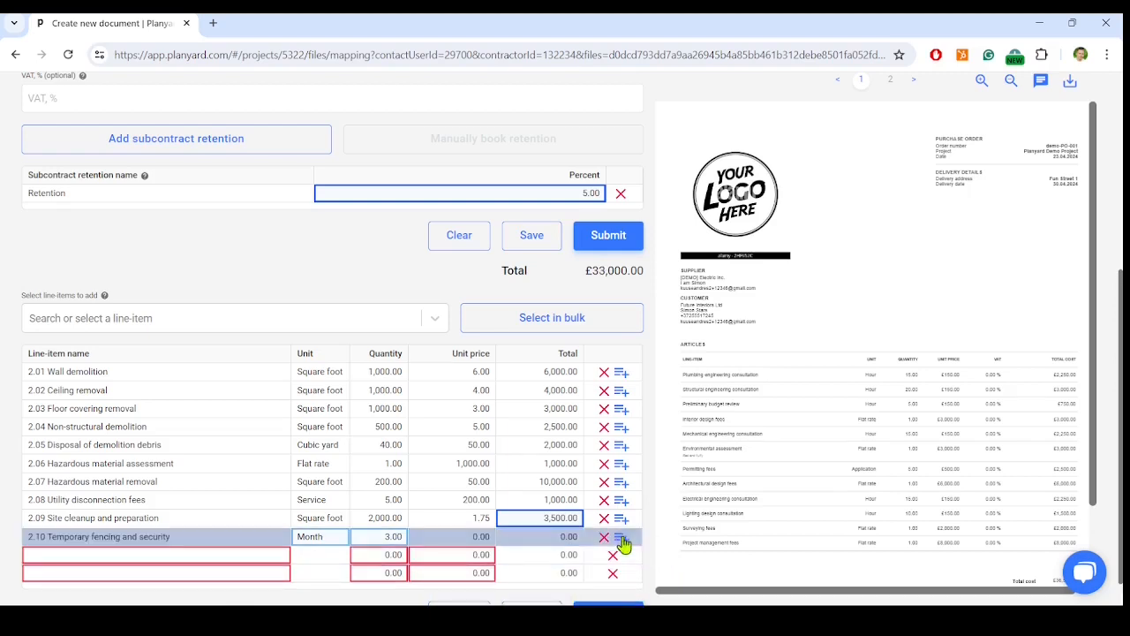
left_click(621, 539)
scroll(623, 545, "down", 1)
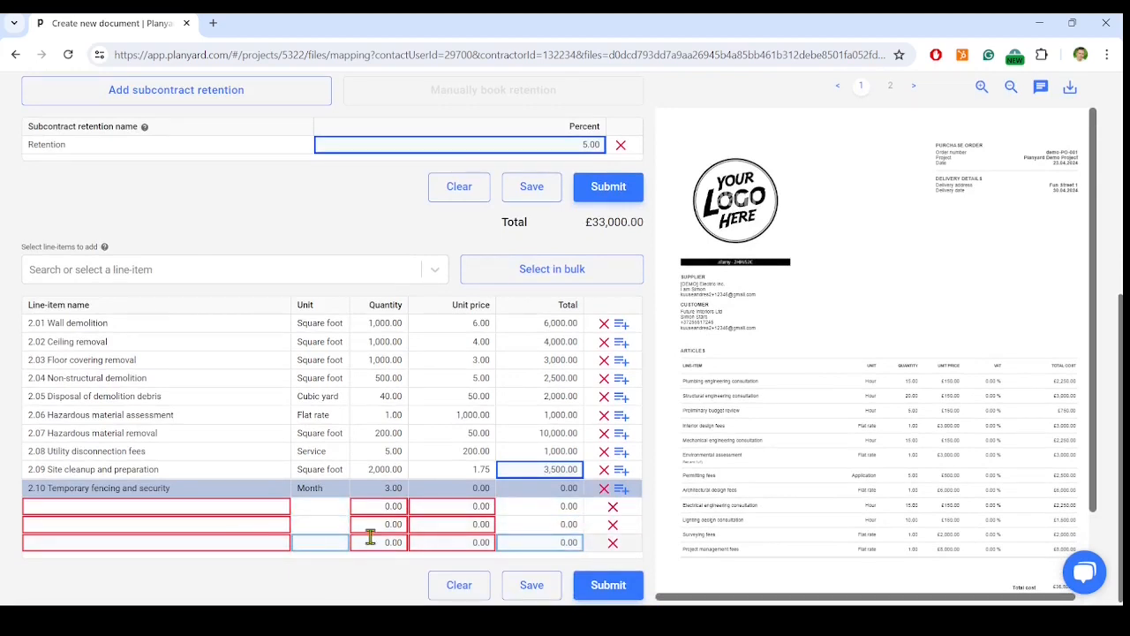
left_click(614, 512)
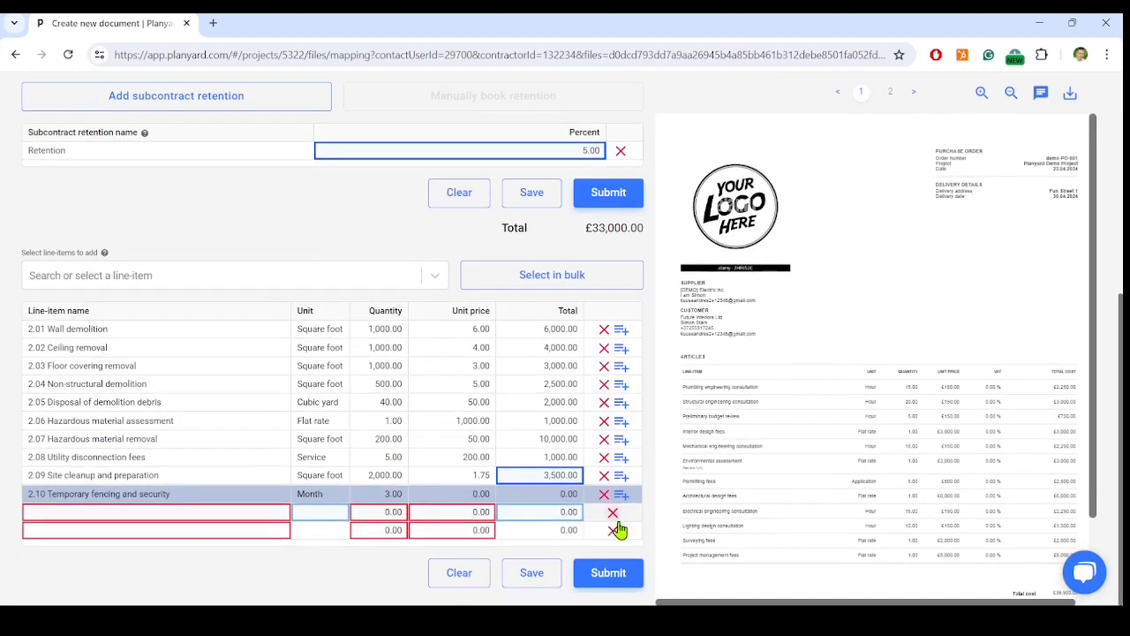
left_click(614, 514)
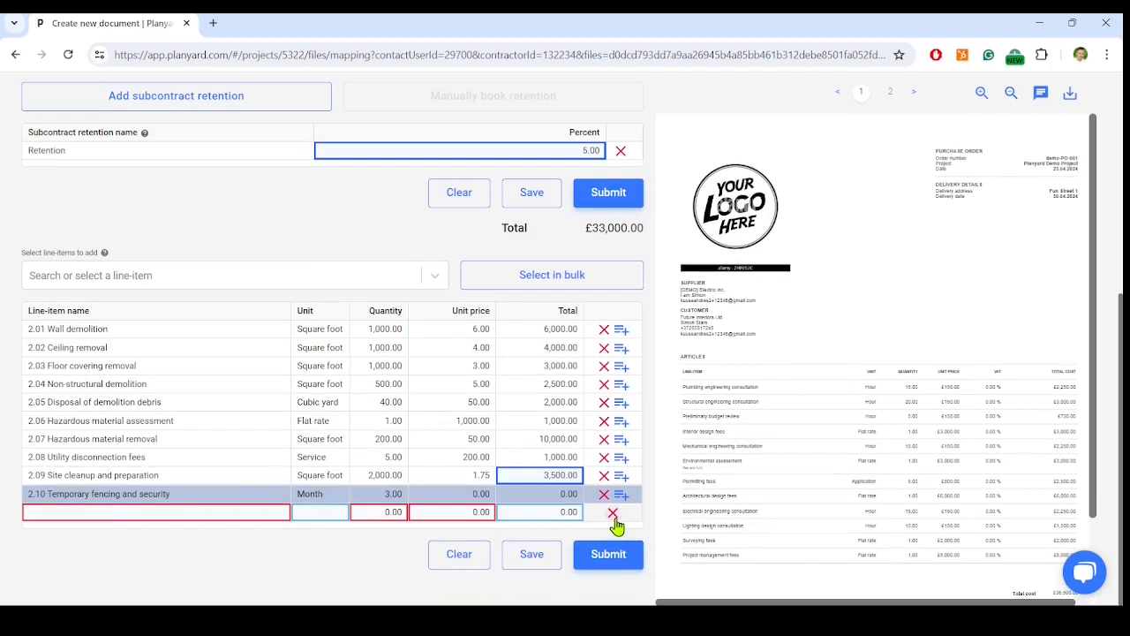
left_click(614, 514)
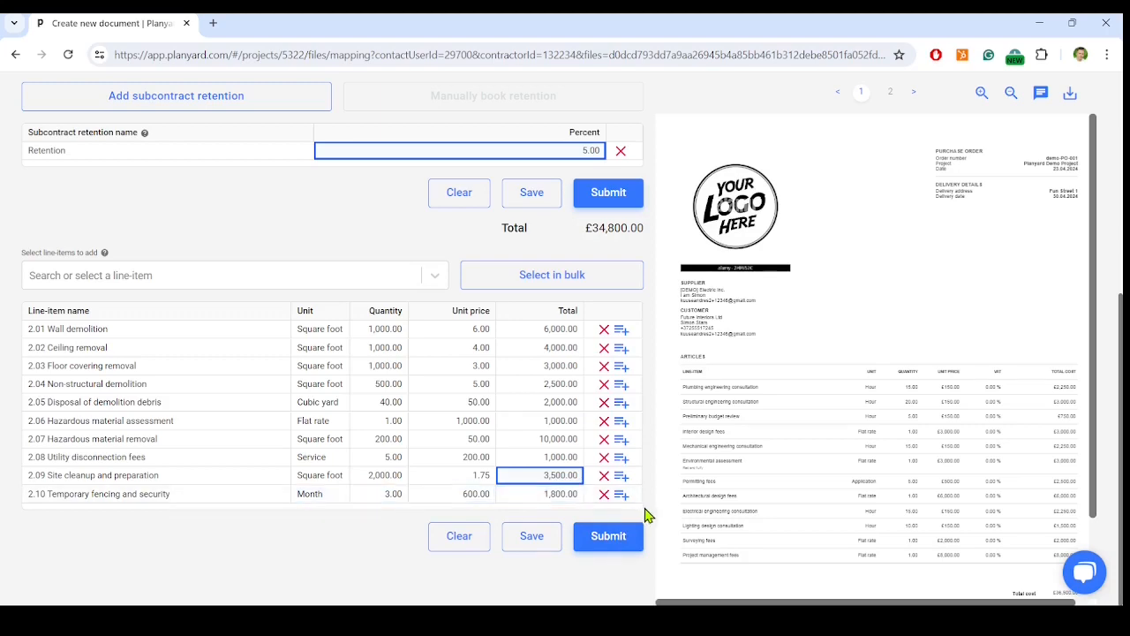
Submit the subcontract and expand the 2 Demolition category in the project budget to review its committed costs
left_click(611, 540)
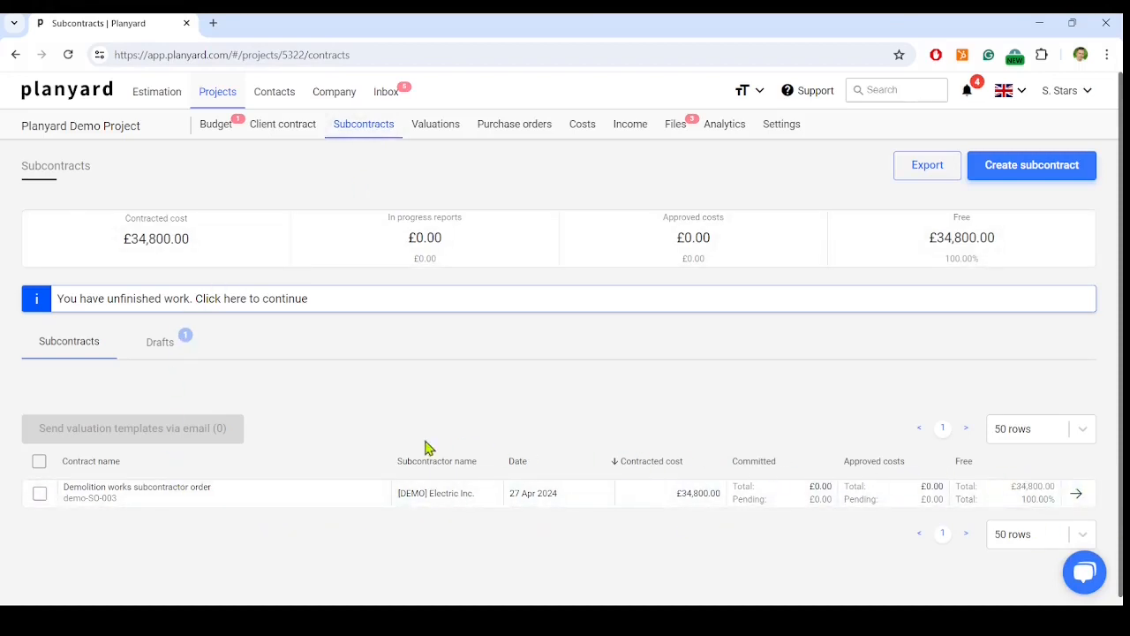
left_click(216, 126)
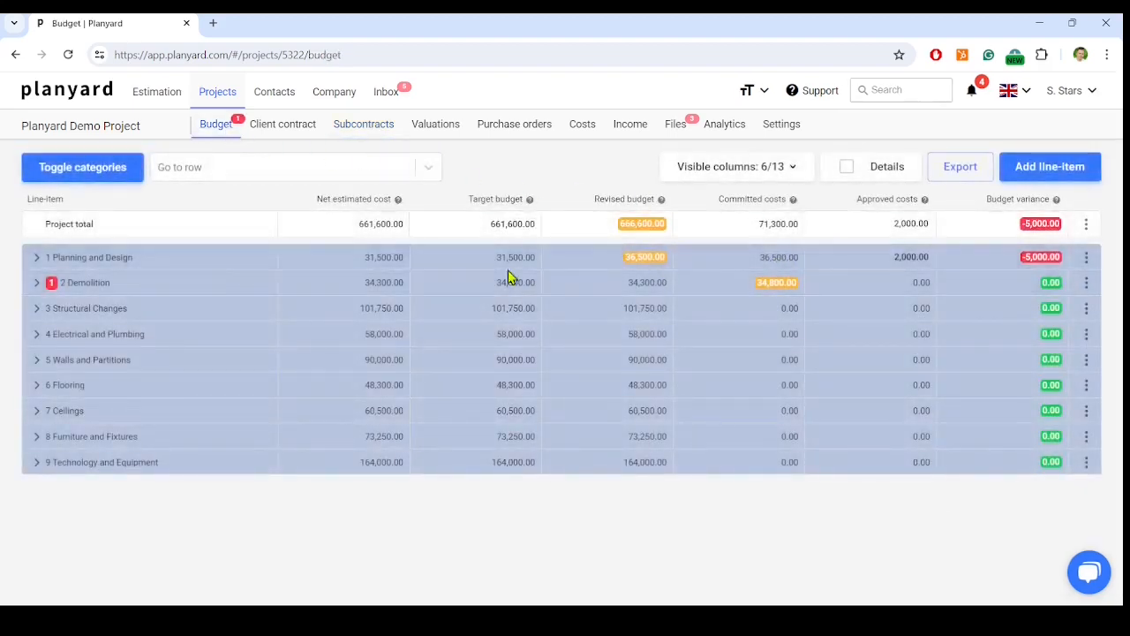
left_click(37, 282)
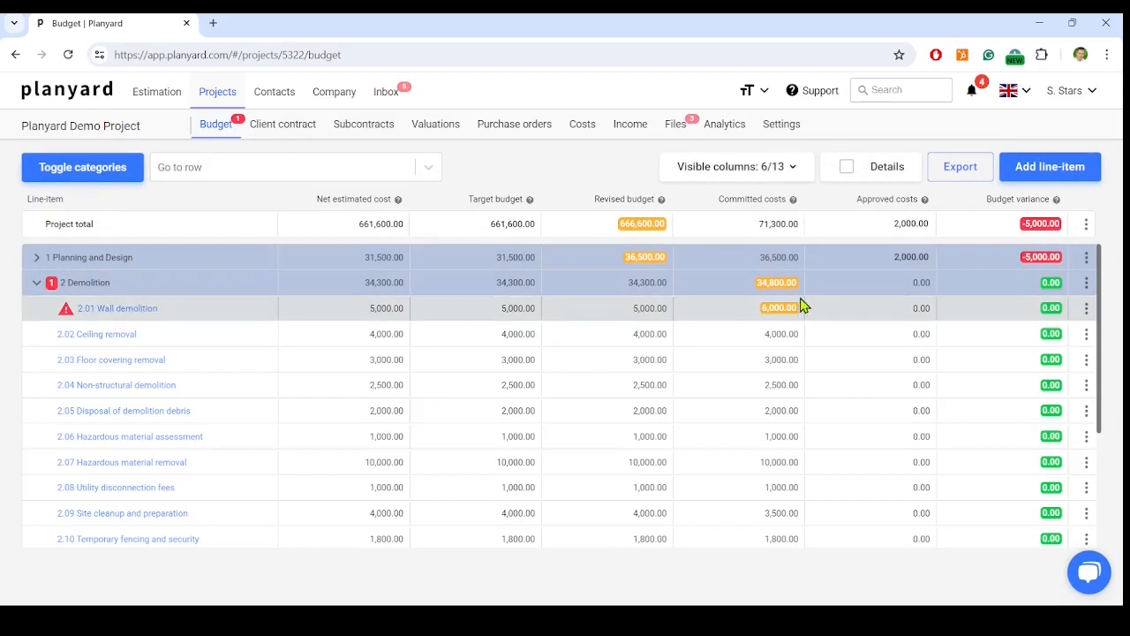
Start a variation named Wall demolition services on the Demolition works subcontractor order and assign it to line-item 2.01 Wall demolition
left_click(378, 132)
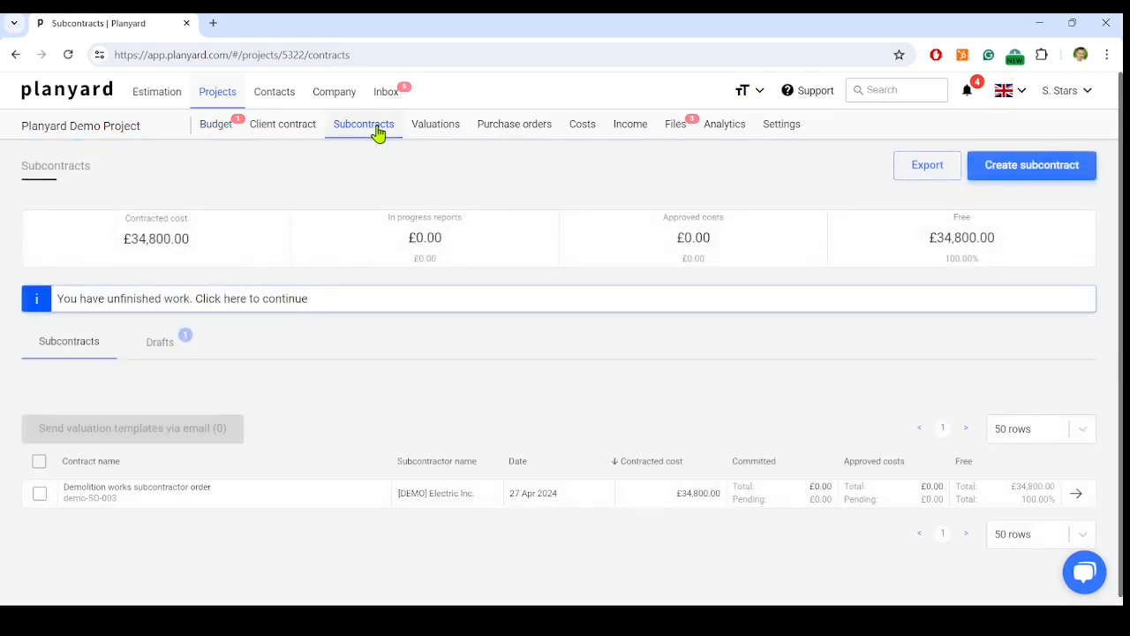
left_click(156, 509)
scroll(361, 424, "down", 3)
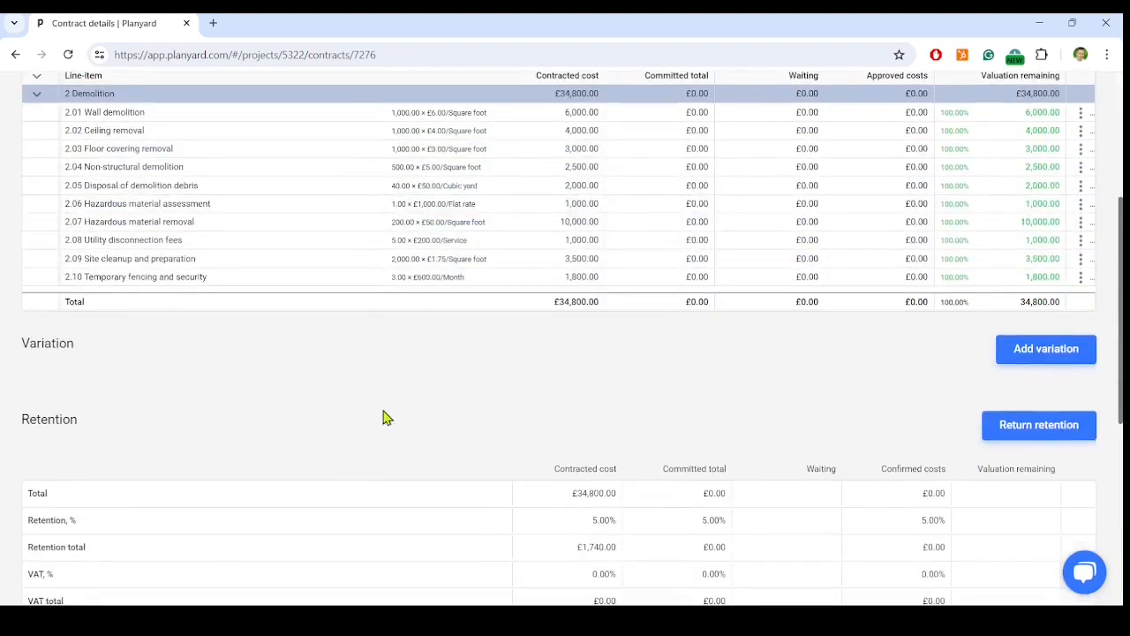
left_click(1044, 352)
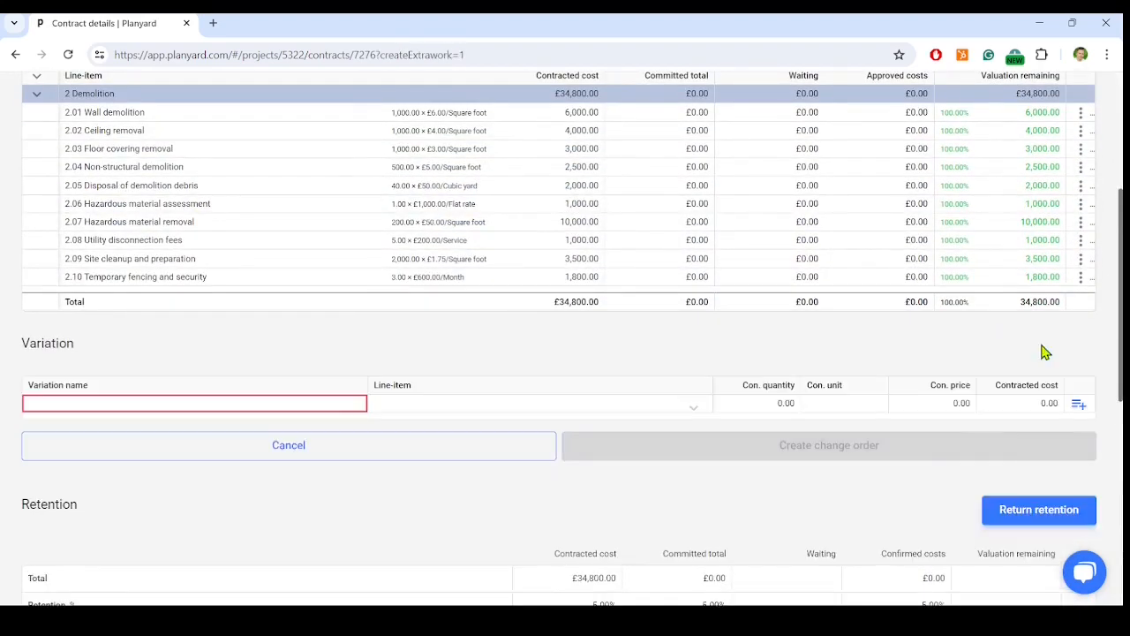
scroll(112, 320, "down", 1)
left_click(115, 300)
type("Wall demolition services")
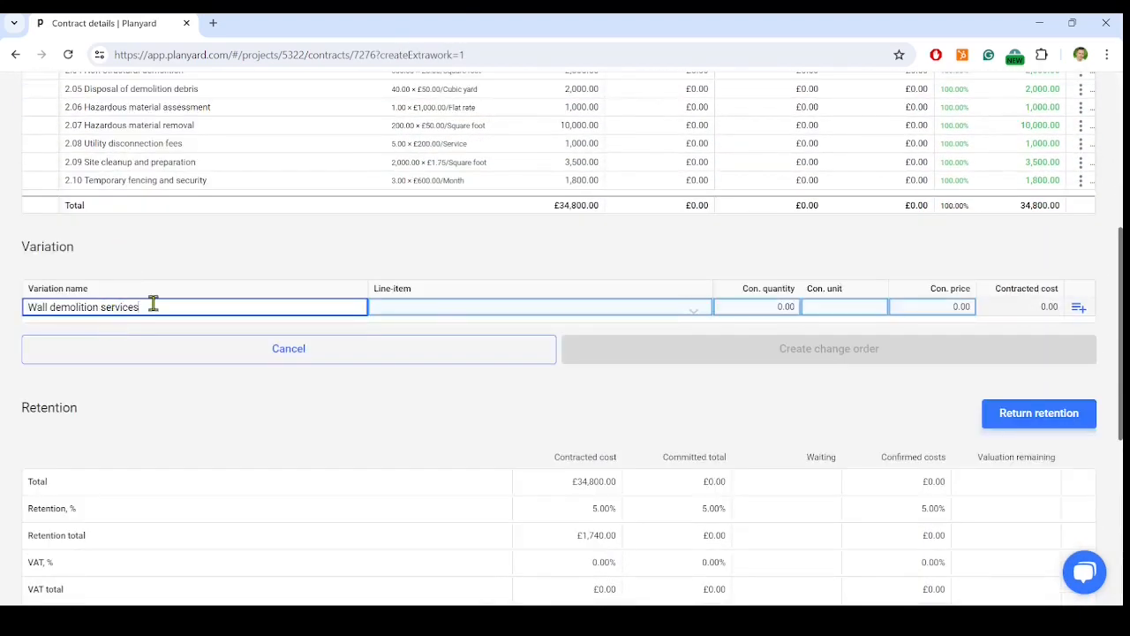
left_click(707, 311)
type("wall")
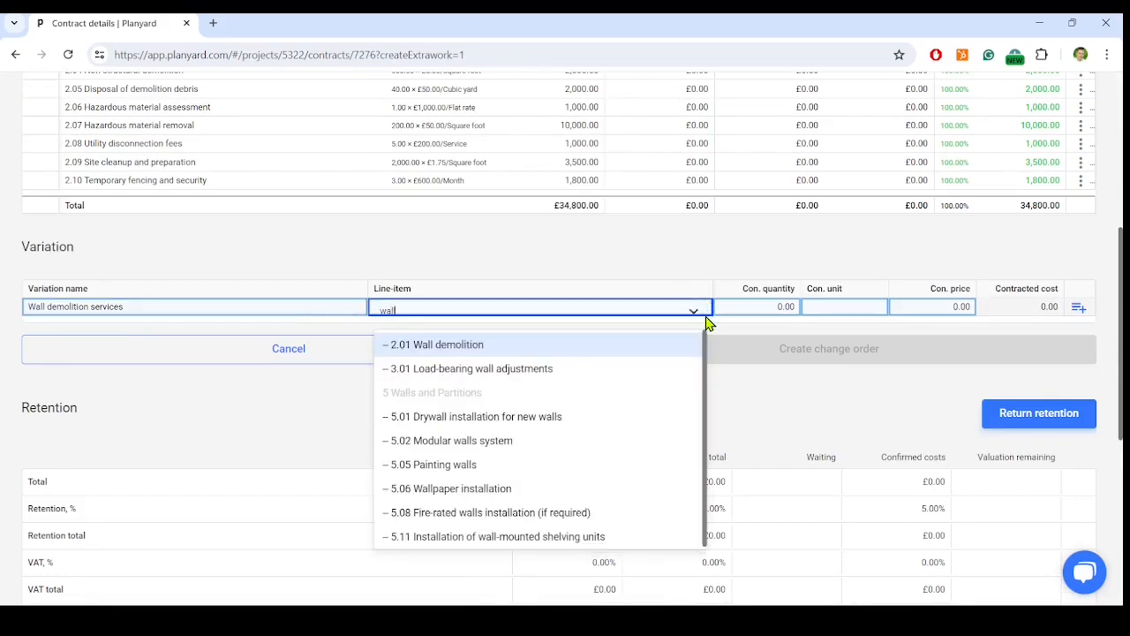
left_click(661, 344)
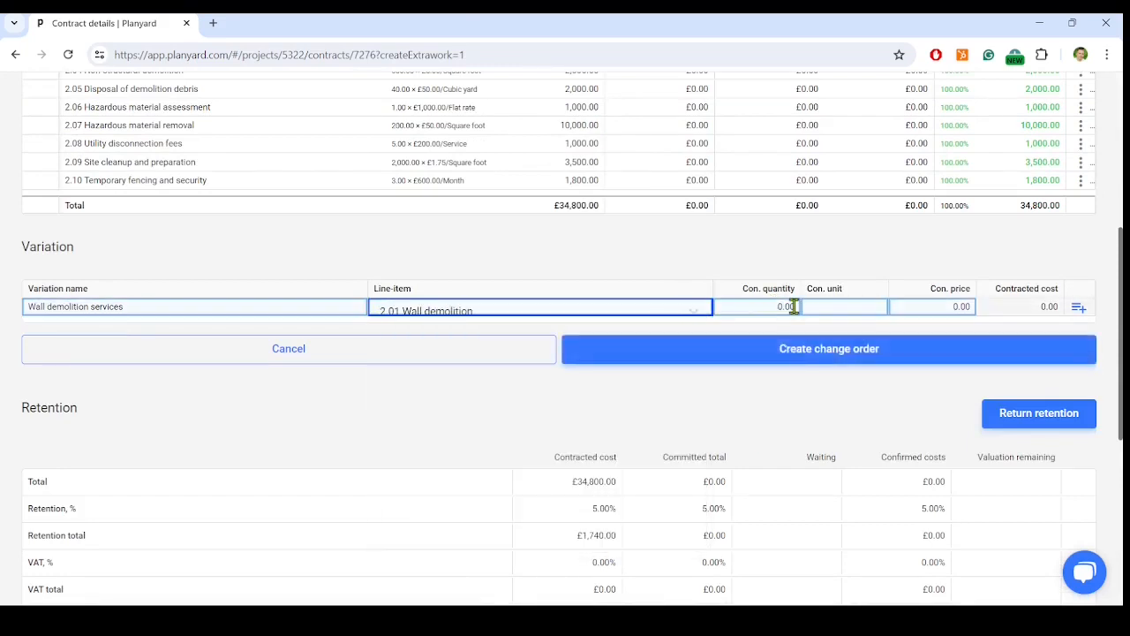
Create the change order with a quantity of 5 m3 at a price of 50, and review the committed costs in the project budget
left_click(795, 306)
type("5")
left_click(870, 306)
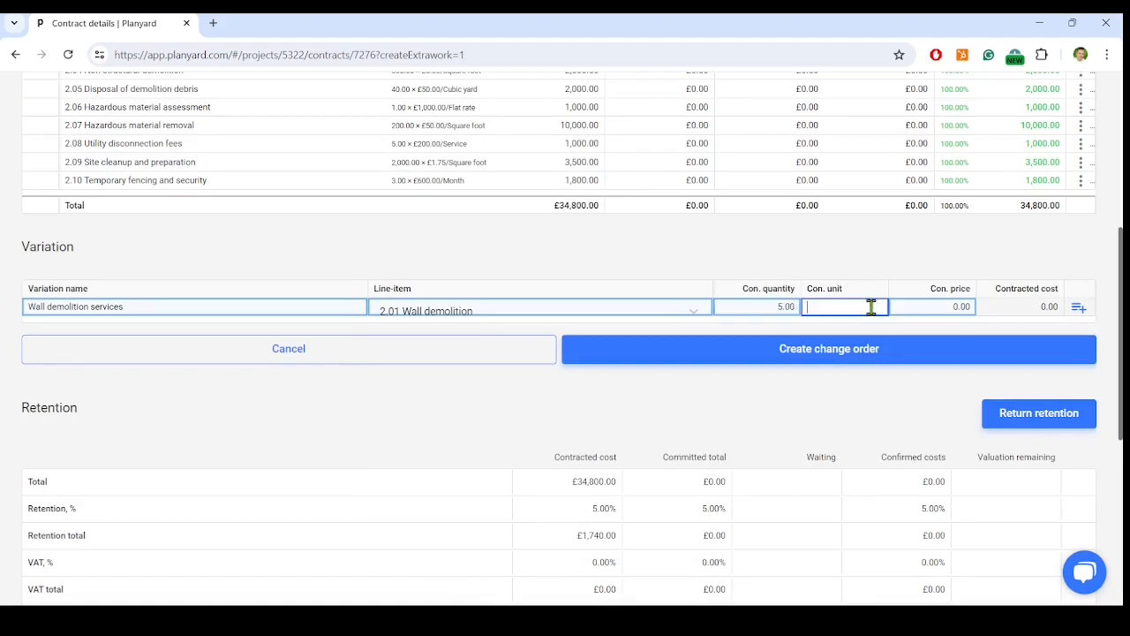
left_click(928, 307)
left_click(931, 360)
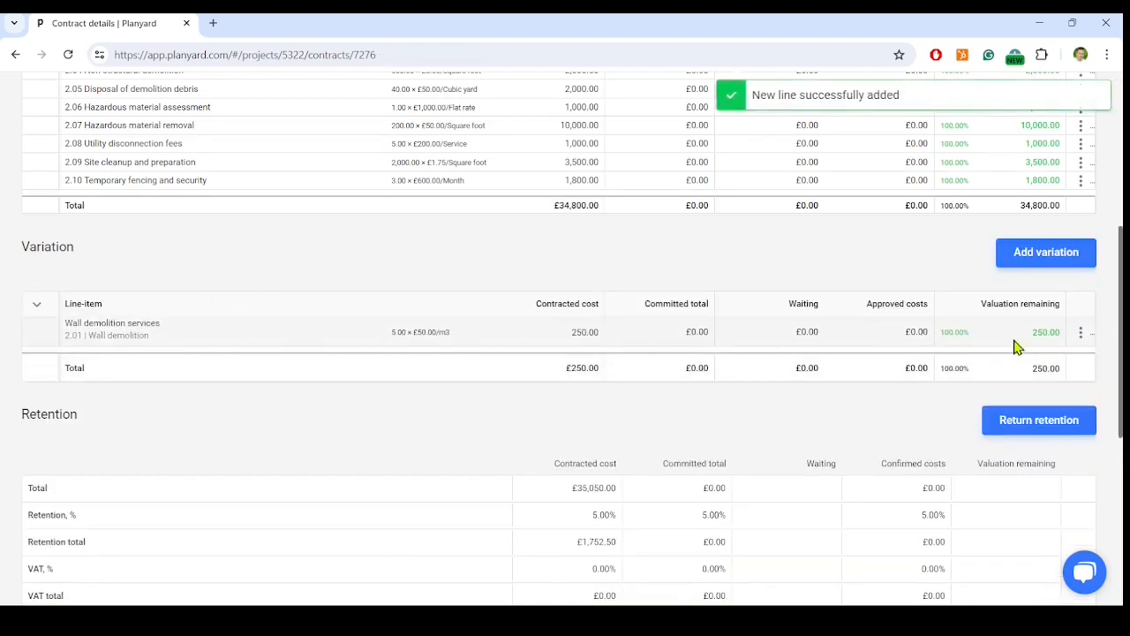
scroll(1115, 363, "up", 5)
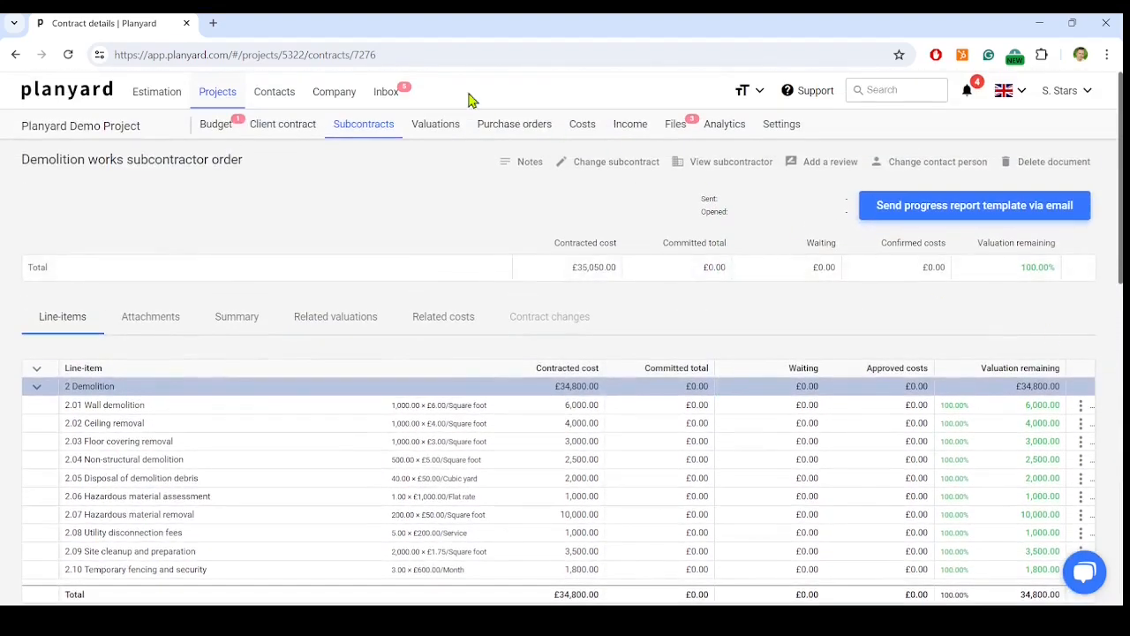
left_click(220, 131)
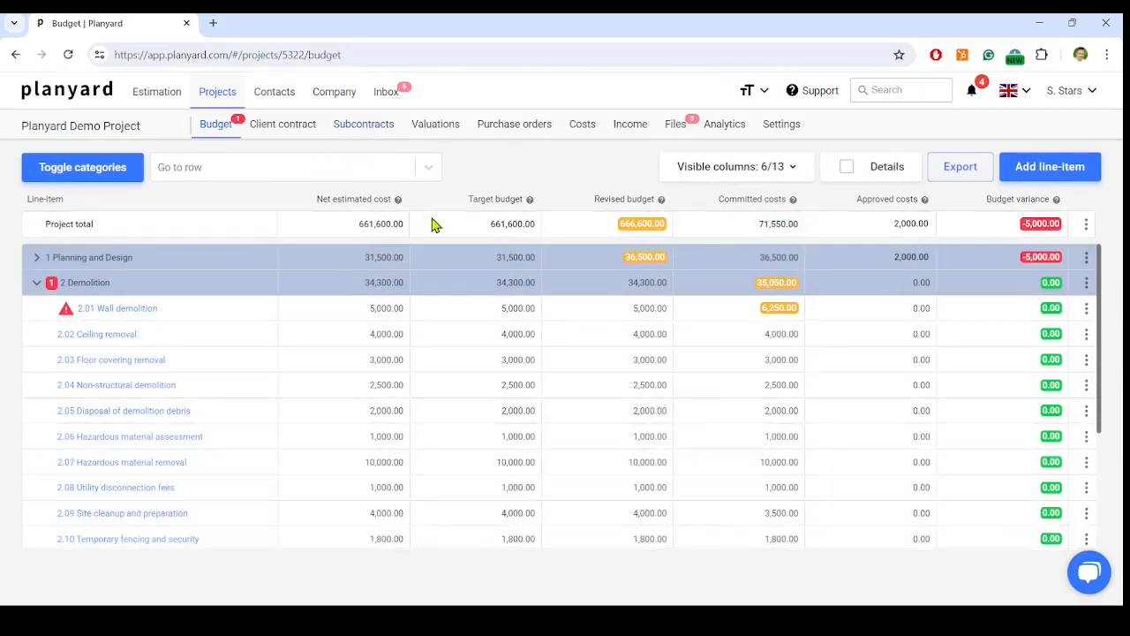
Examine the project sharing permissions in the project settings, especially the Project change order manager role, and leave them without saving
left_click(784, 134)
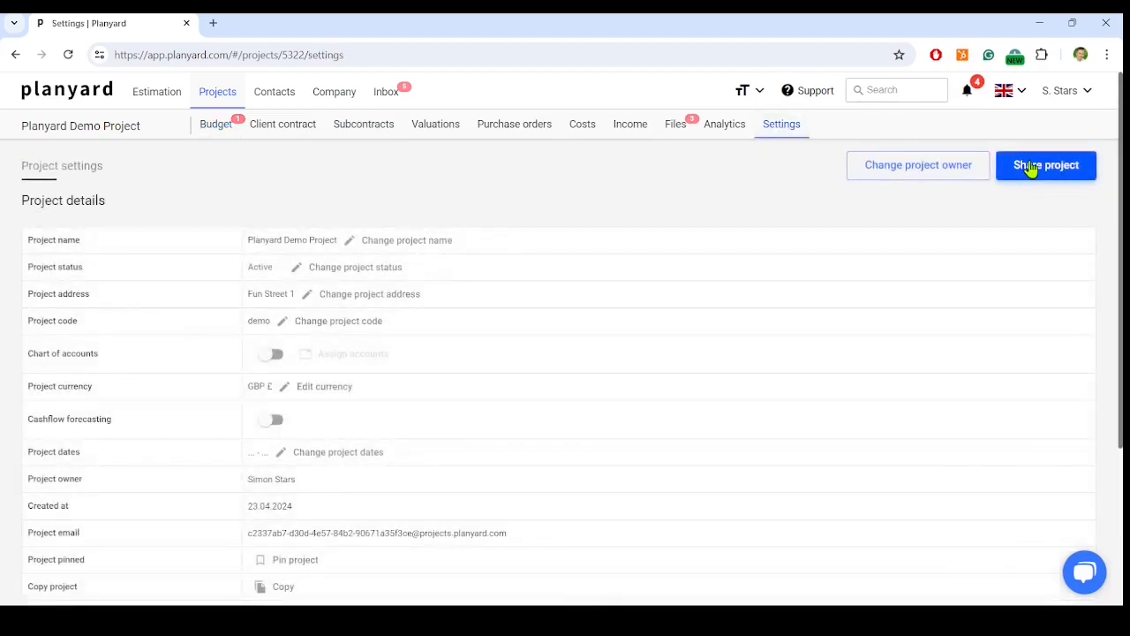
left_click(1030, 166)
scroll(539, 371, "down", 2)
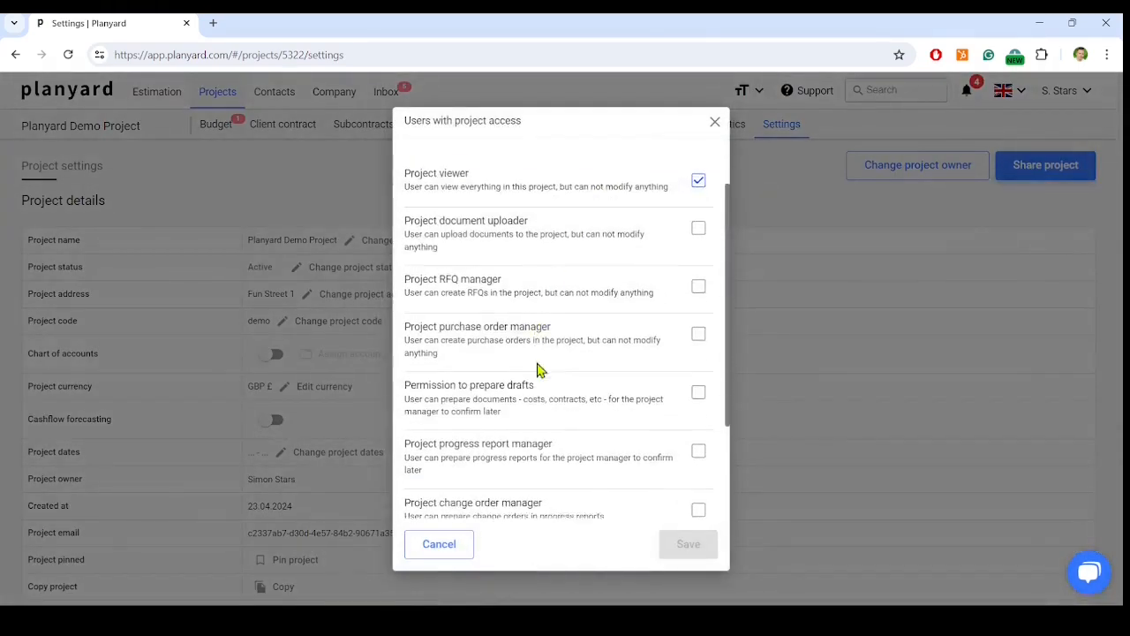
scroll(500, 366, "down", 1)
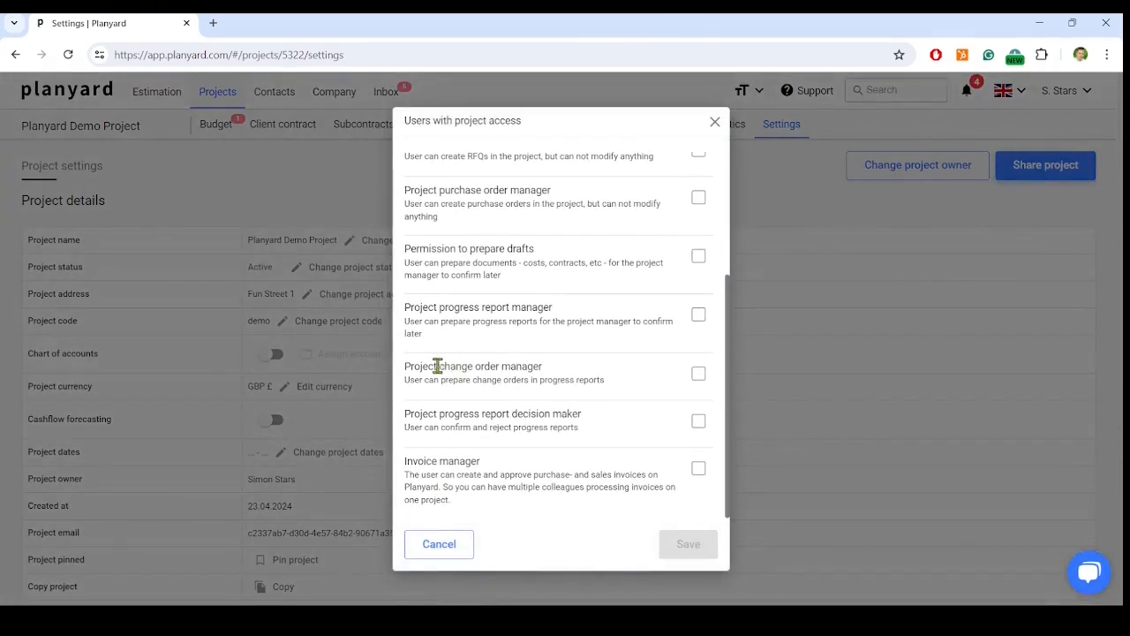
left_click_drag(474, 367, 557, 375)
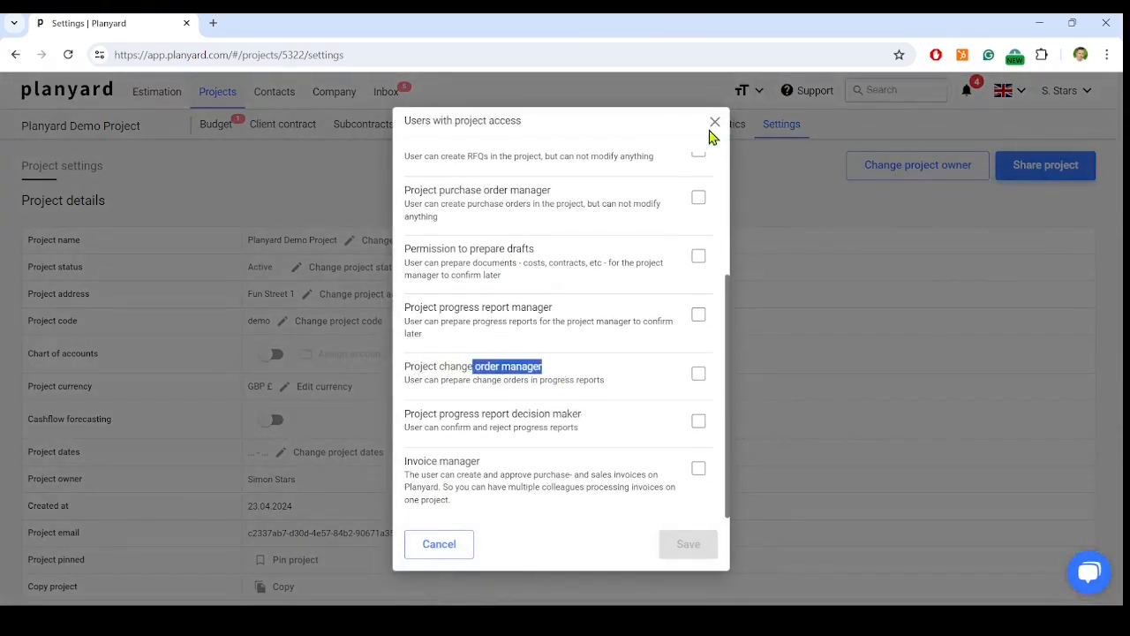
left_click(715, 122)
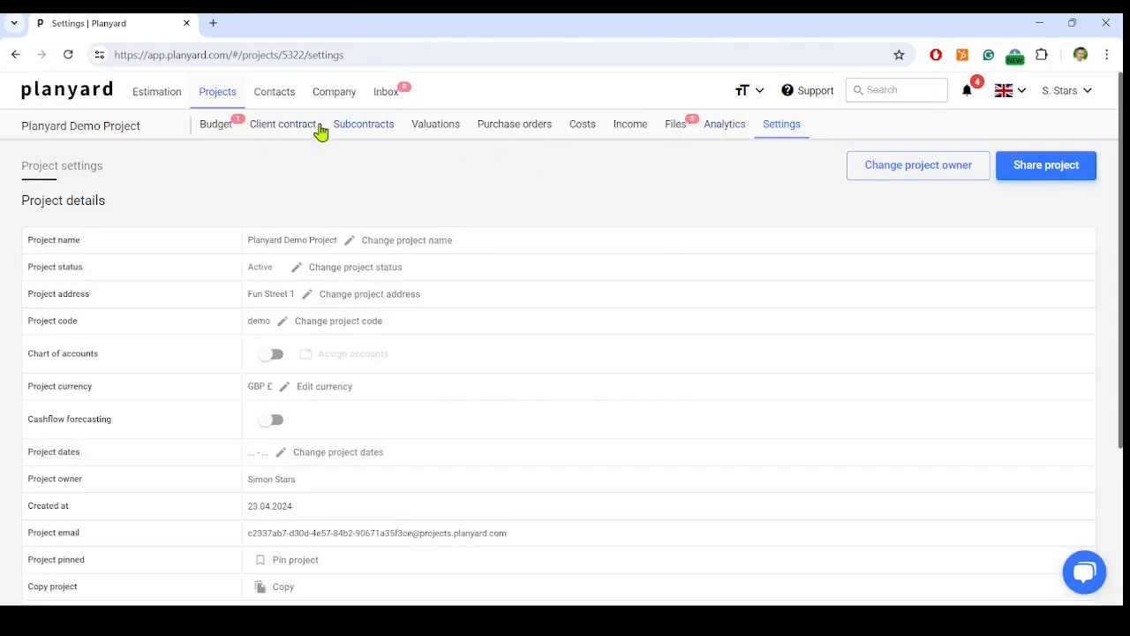
Review the line-items, variation and retention sections of the Demolition works subcontractor order
left_click(353, 129)
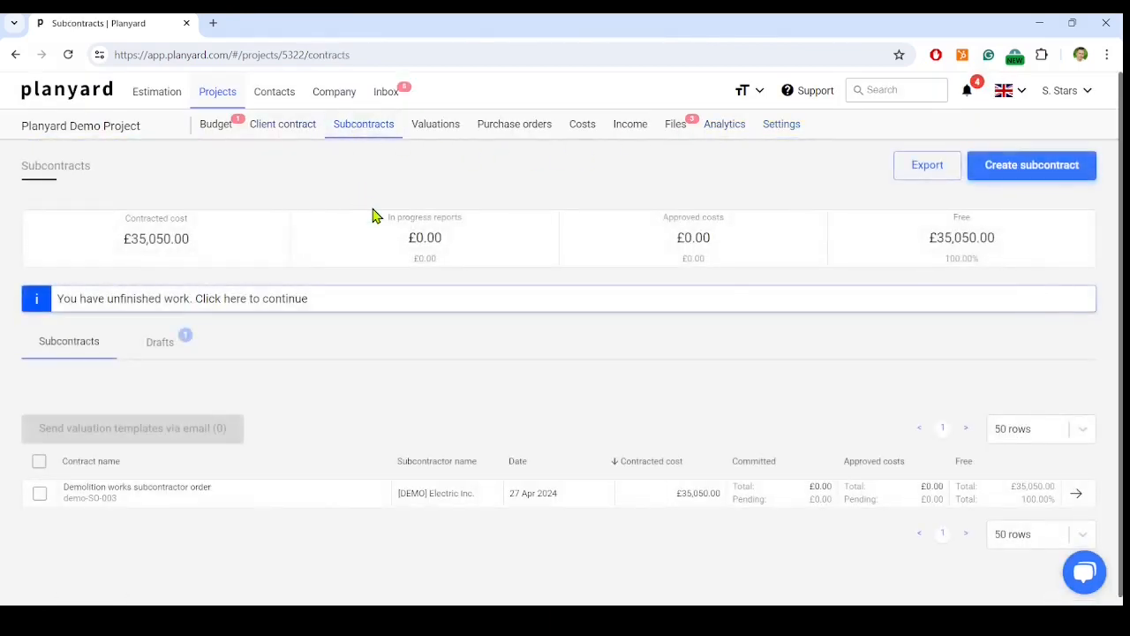
left_click(220, 495)
scroll(426, 448, "down", 1)
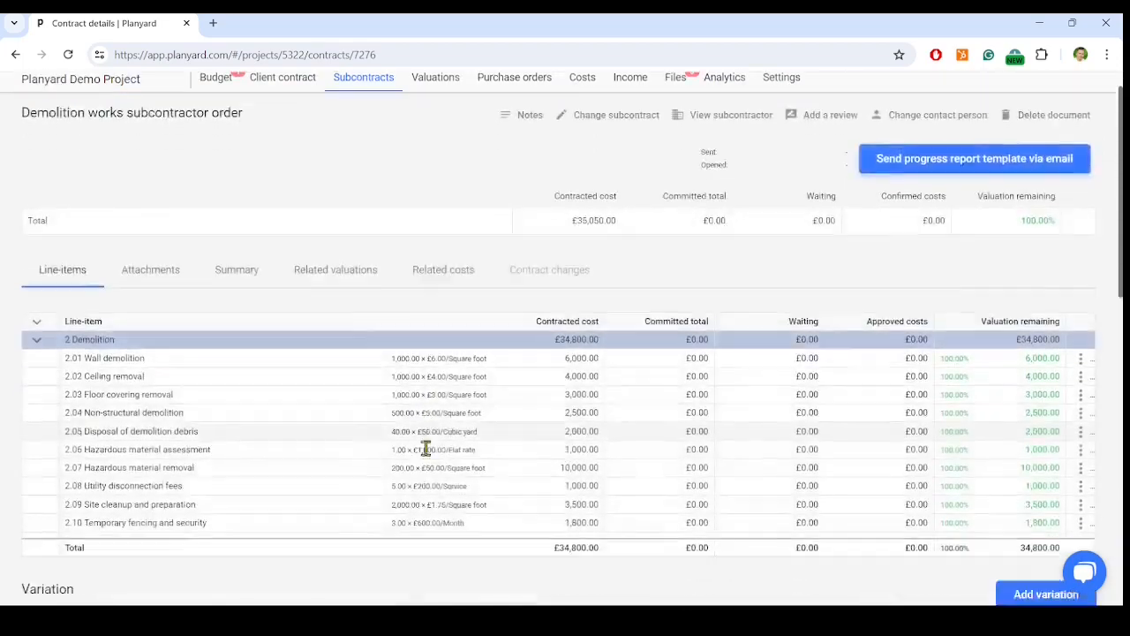
scroll(426, 448, "down", 3)
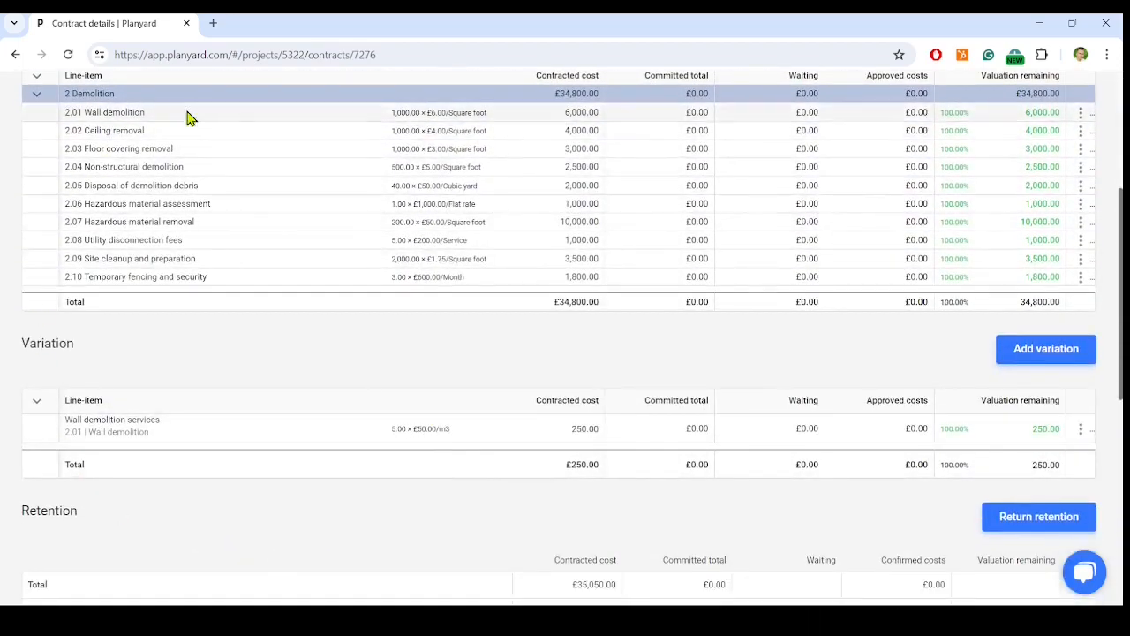
scroll(424, 159, "up", 2)
scroll(449, 210, "down", 5)
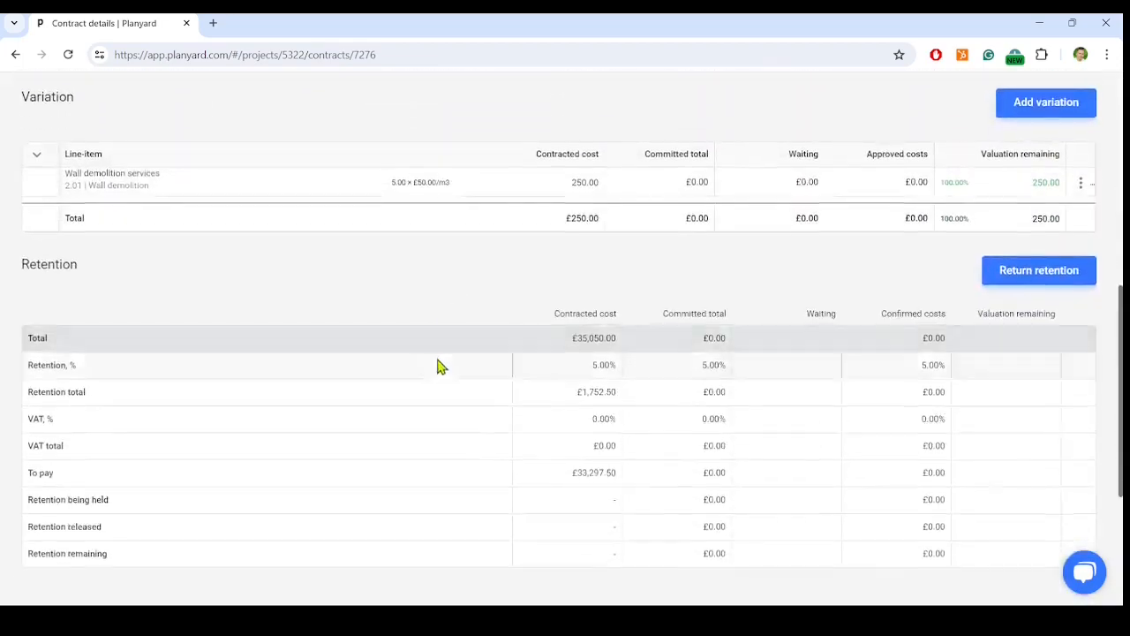
scroll(439, 366, "down", 3)
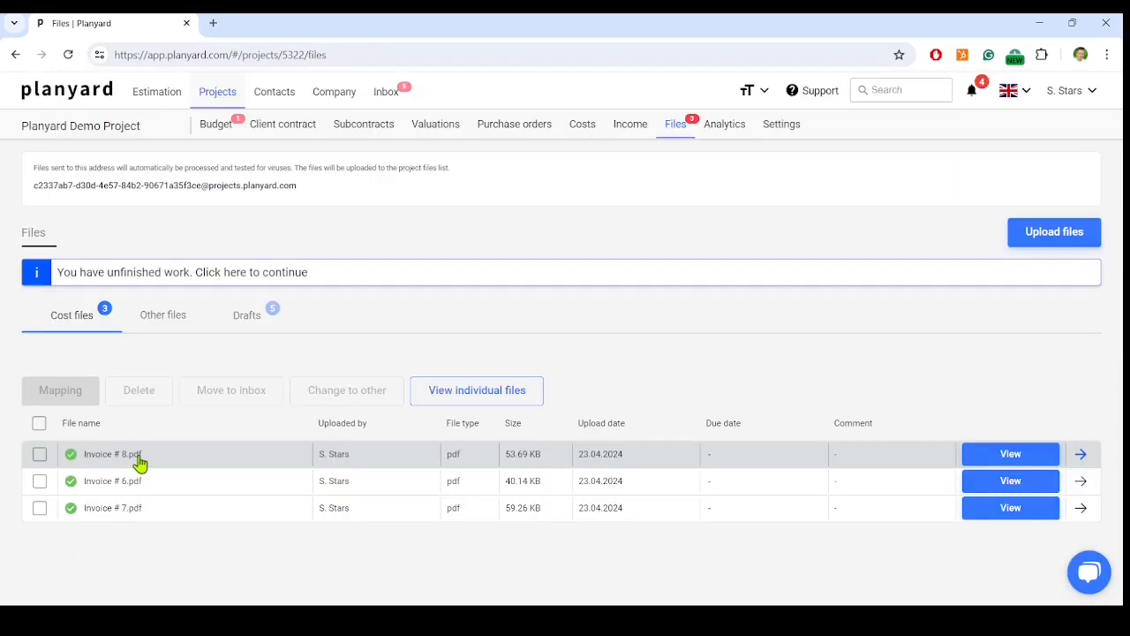
Map the file Invoice # 8.pdf as a Prepayment invoice for the Demolition works subcontractor order
left_click(138, 457)
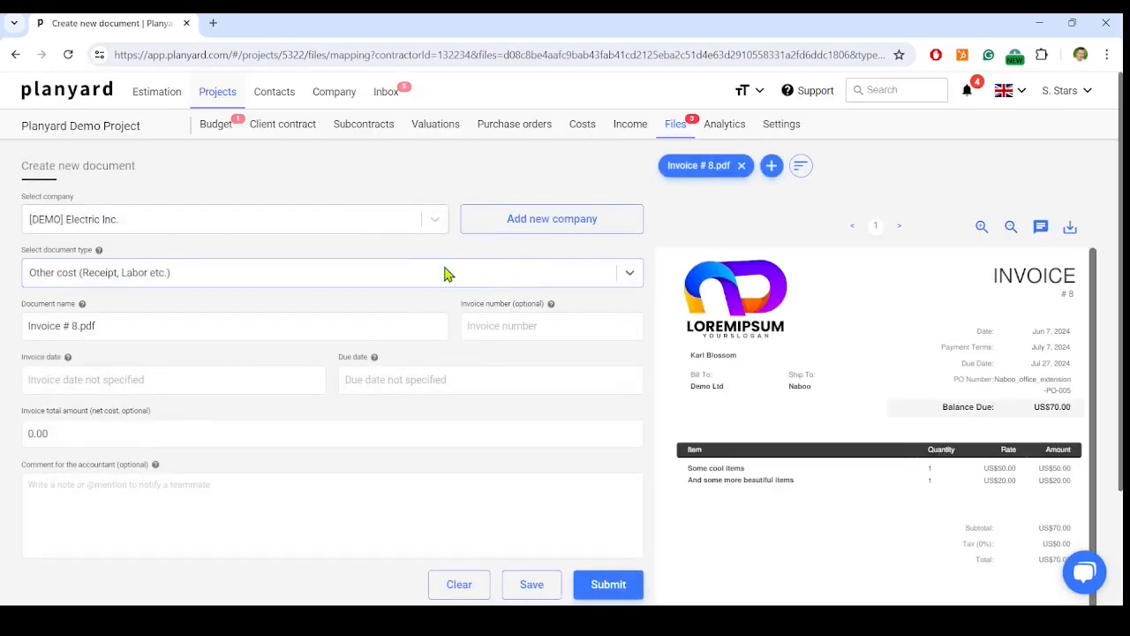
left_click(445, 275)
left_click(177, 405)
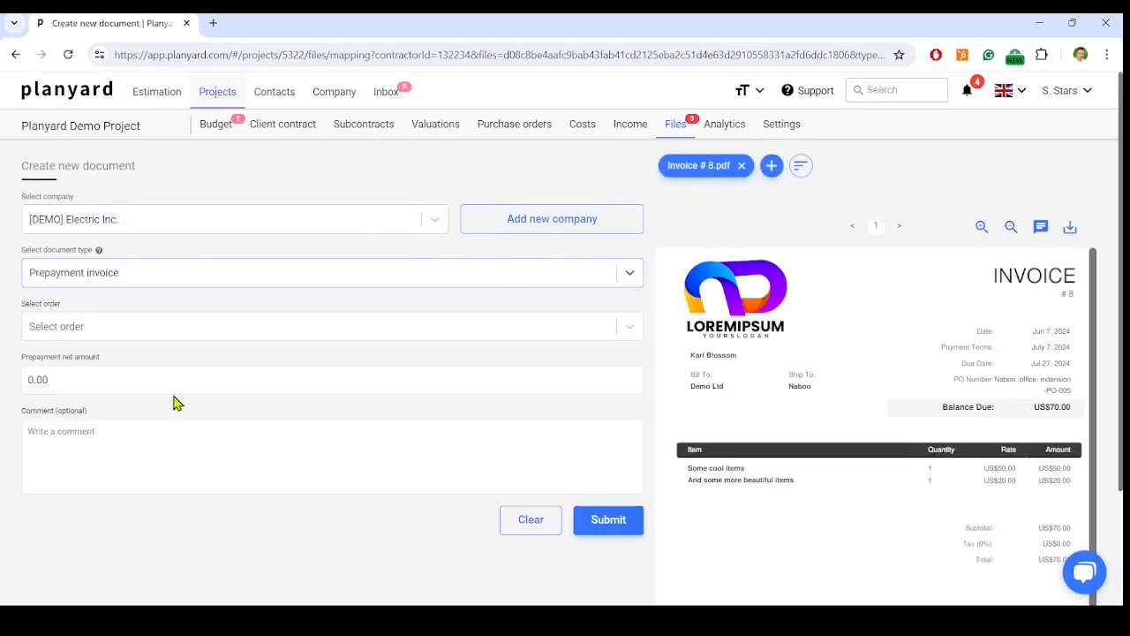
left_click(186, 329)
left_click(177, 432)
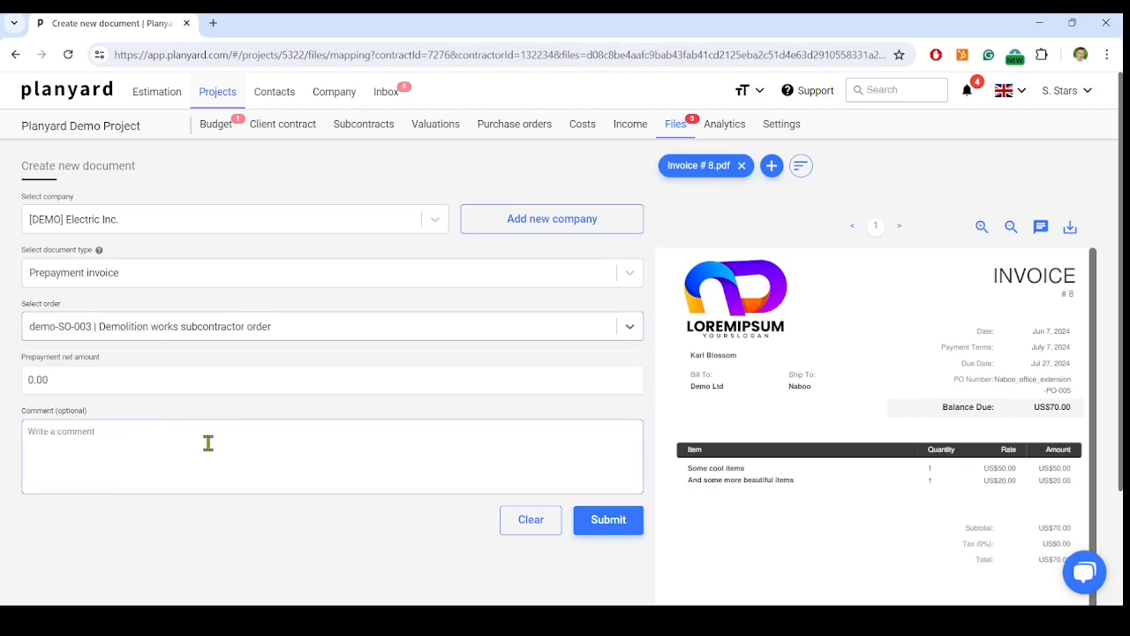
Set the prepayment net amount to 1,000, submit the invoice, and check the Prepayments section of the subcontract
left_click(188, 378)
type("10")
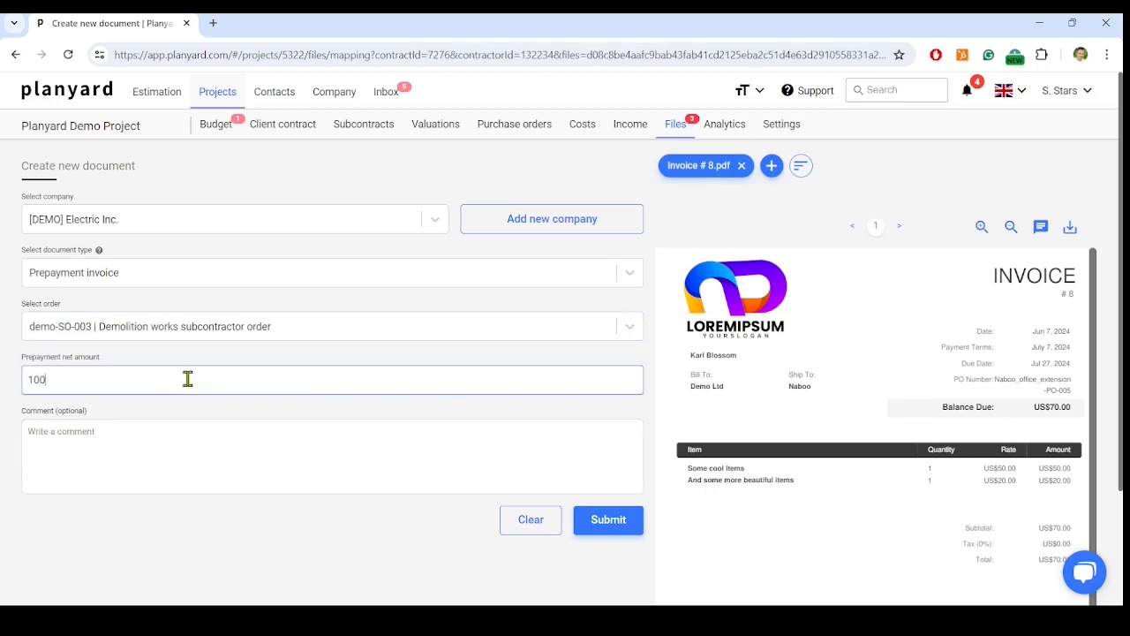
left_click(626, 519)
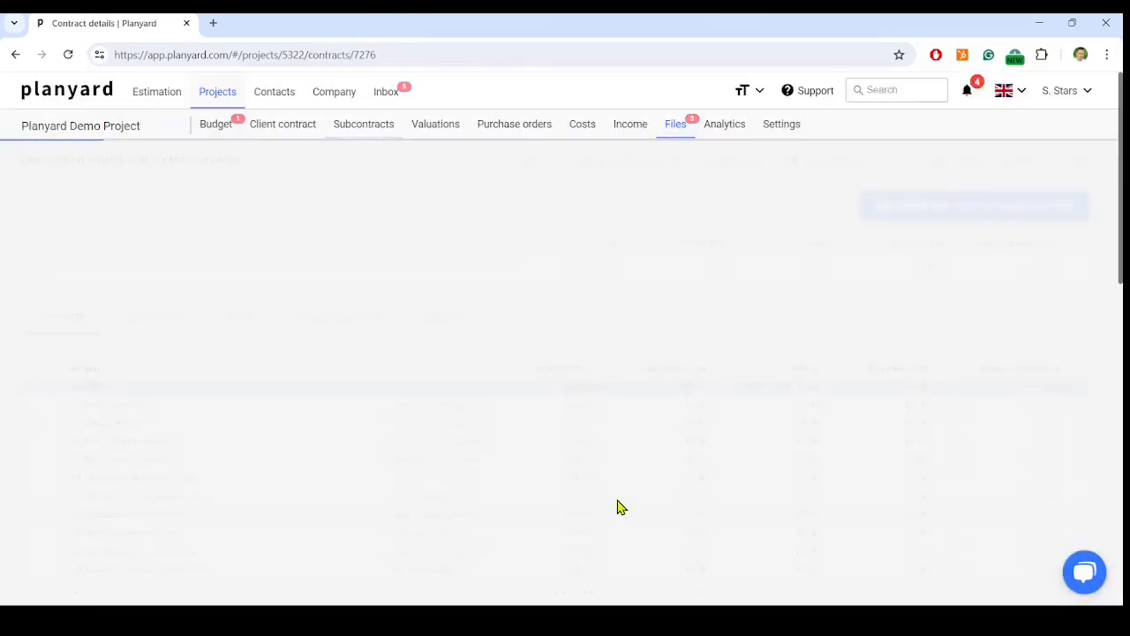
scroll(375, 388, "down", 3)
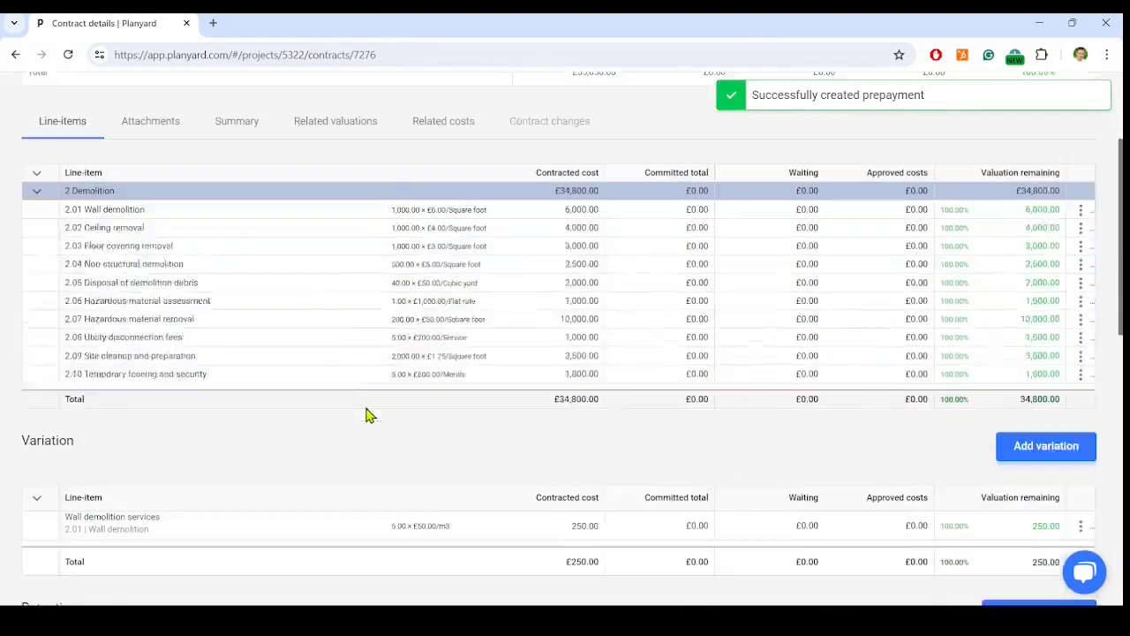
scroll(62, 424, "down", 4)
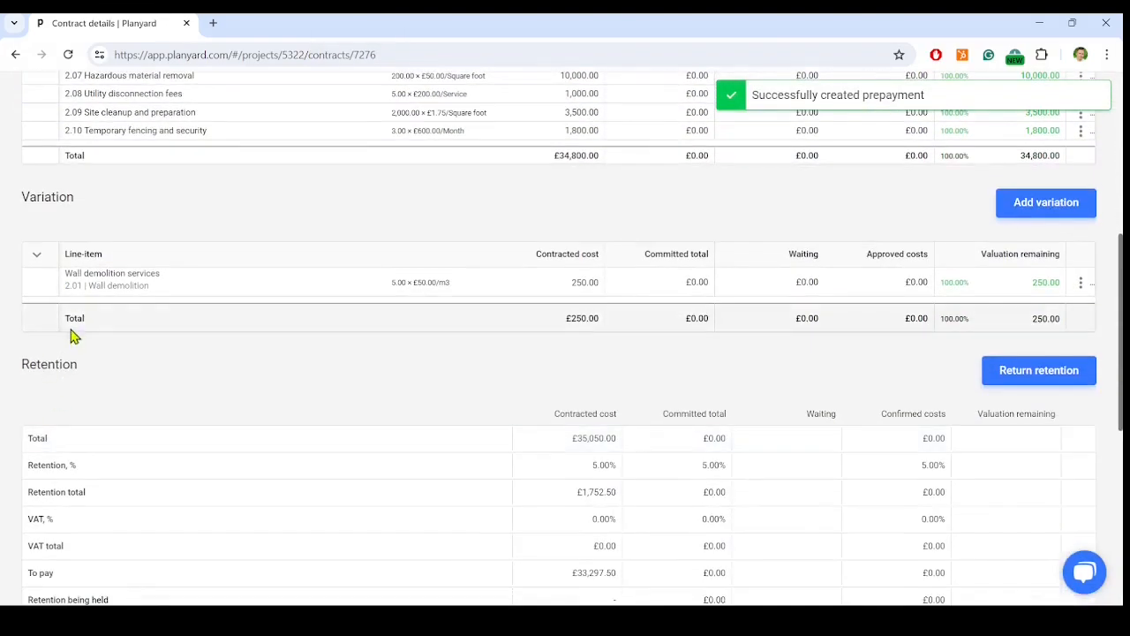
scroll(122, 416, "down", 2)
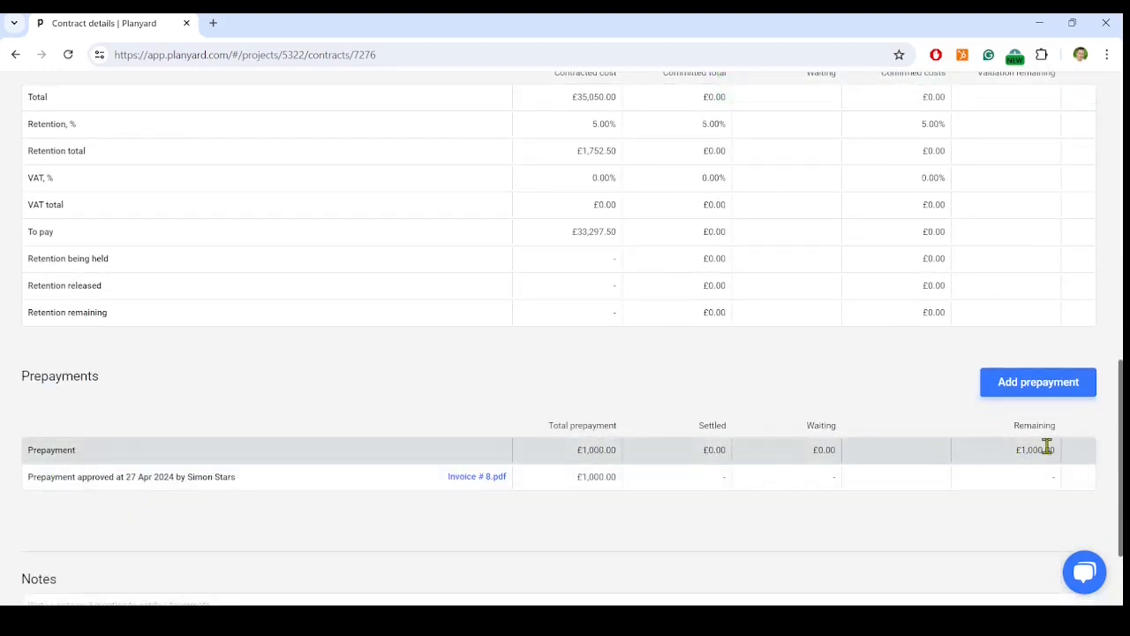
Map Invoice # 7.pdf as an Invoice for a subcontract under the Demolition works subcontractor order and look over its line-items and prepayment field
left_click(680, 128)
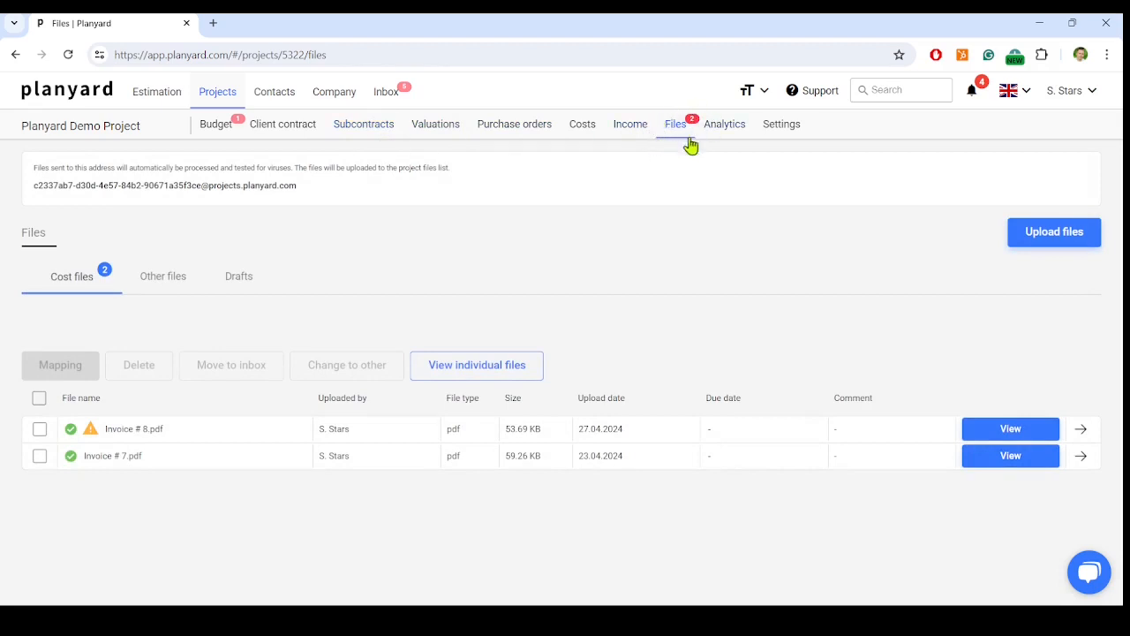
left_click(124, 456)
left_click(512, 276)
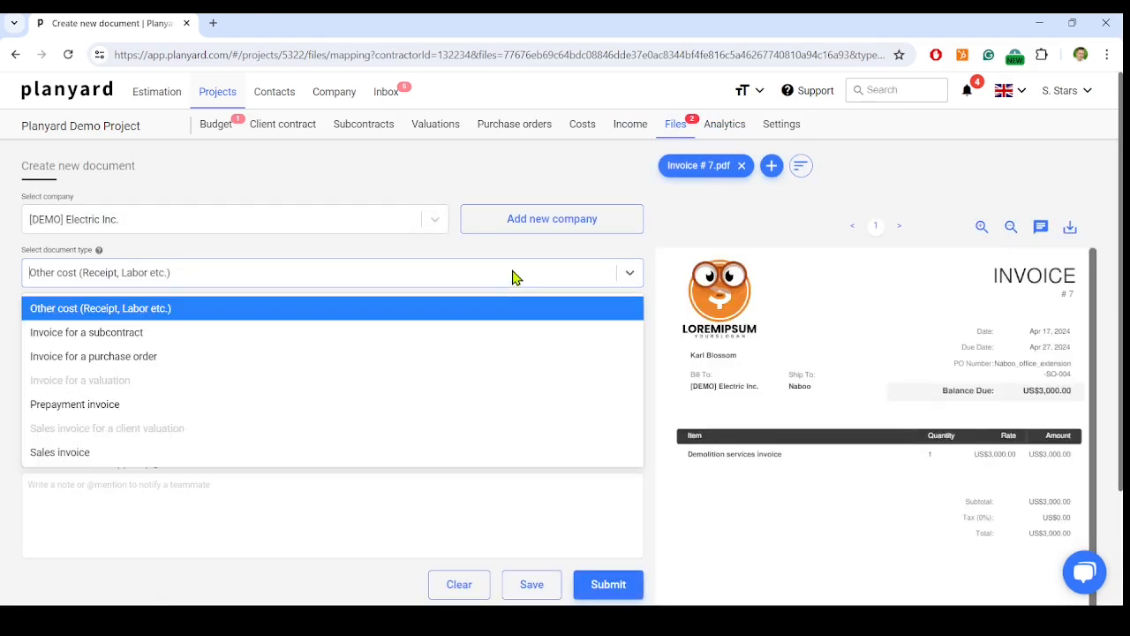
left_click(92, 334)
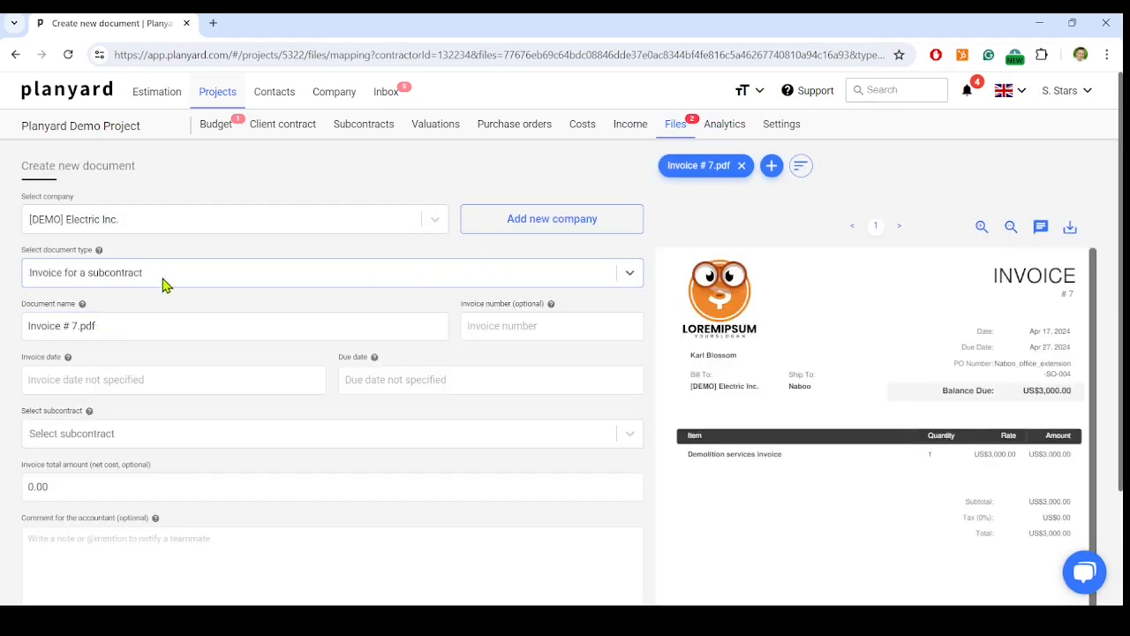
left_click(173, 436)
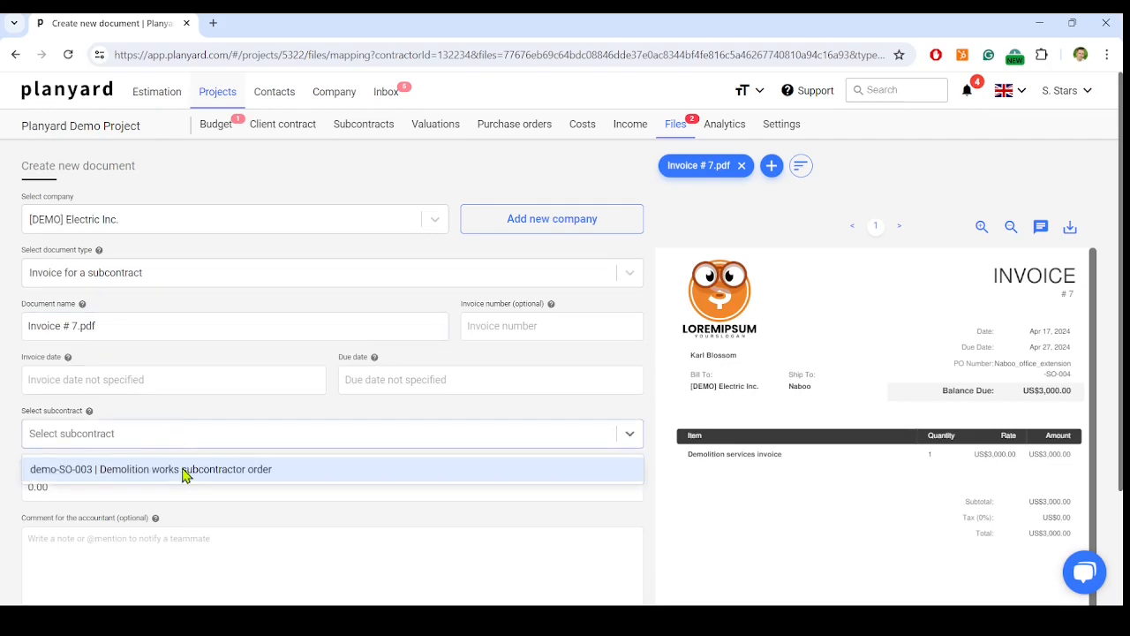
left_click(186, 469)
scroll(666, 432, "down", 4)
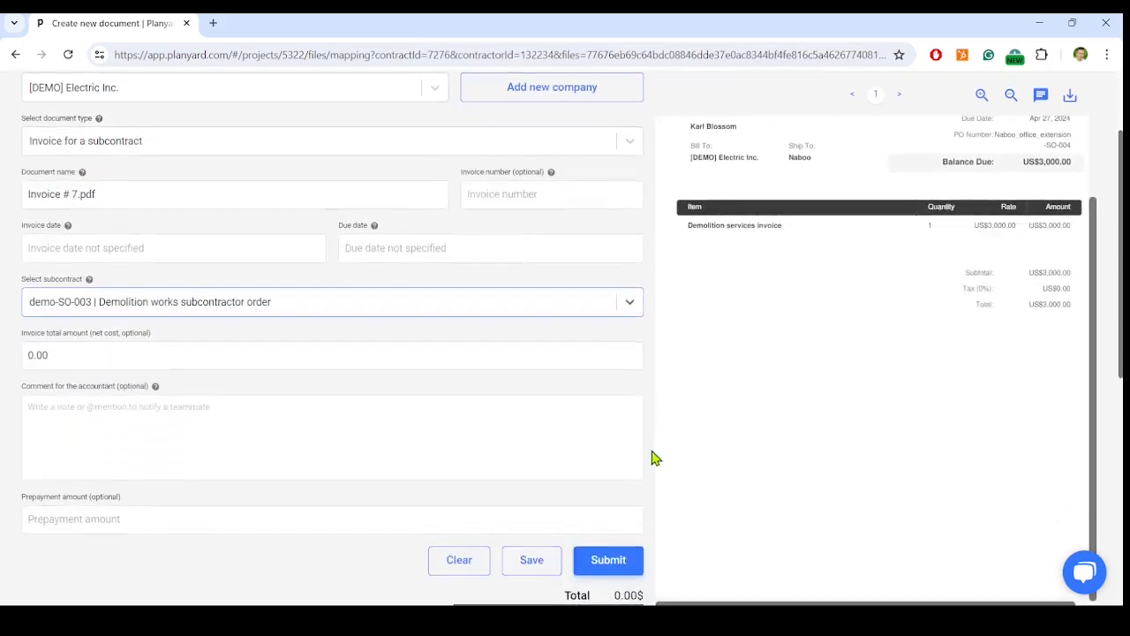
scroll(650, 455, "down", 6)
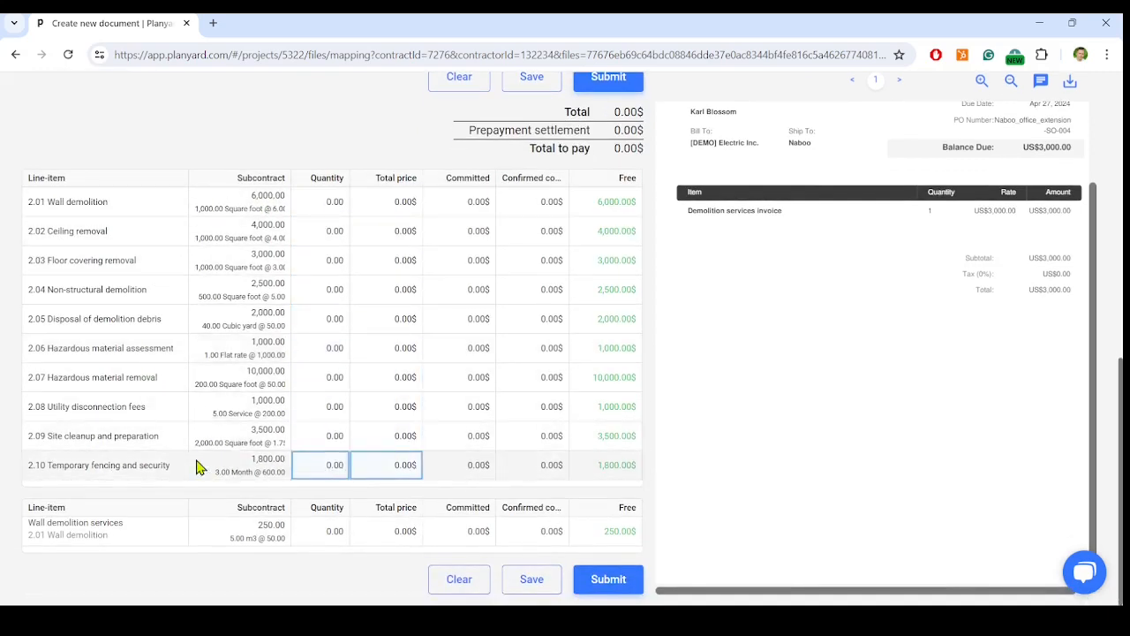
scroll(222, 560, "up", 3)
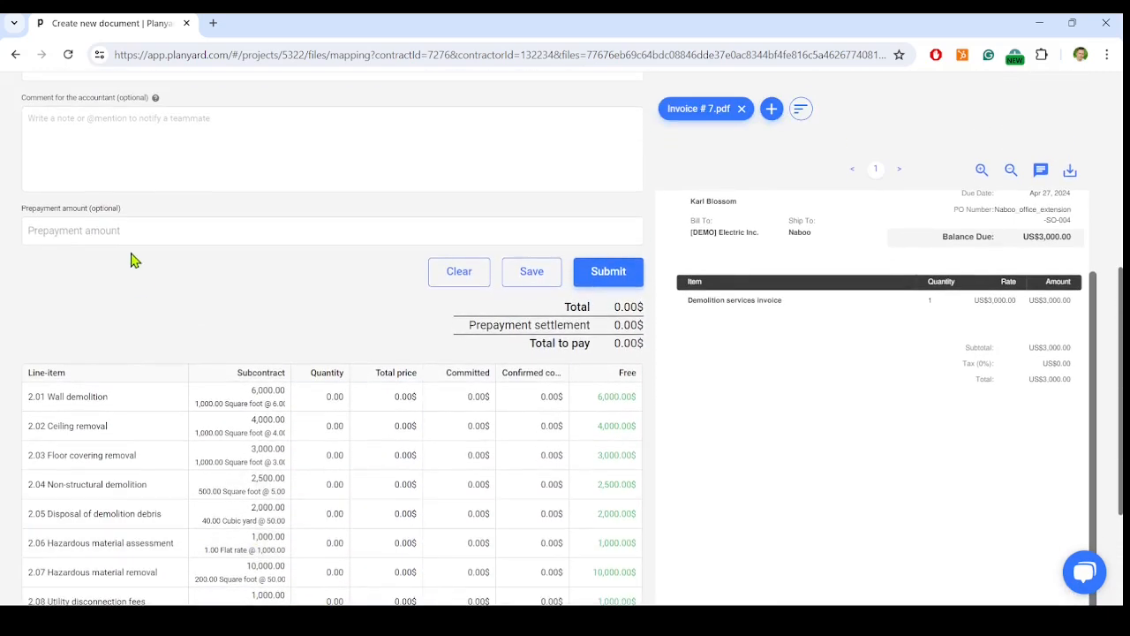
Set the invoice's prepayment amount to 1000 and the total price of line-item 2.01 Wall demolition to 4000
left_click(142, 227)
type("1000")
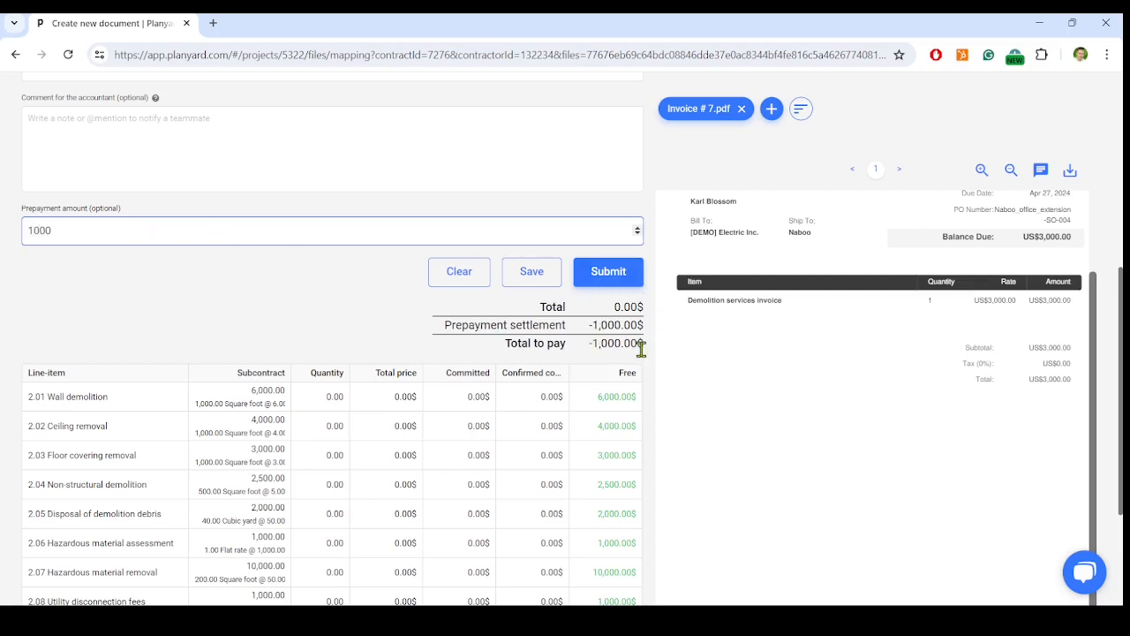
left_click(394, 397)
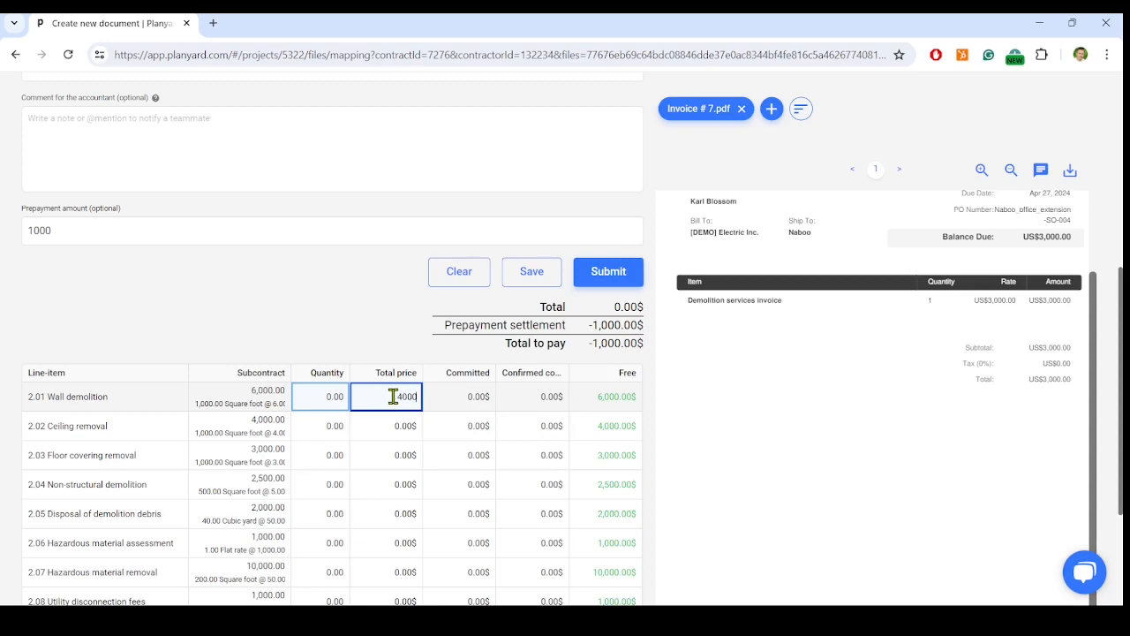
left_click(386, 319)
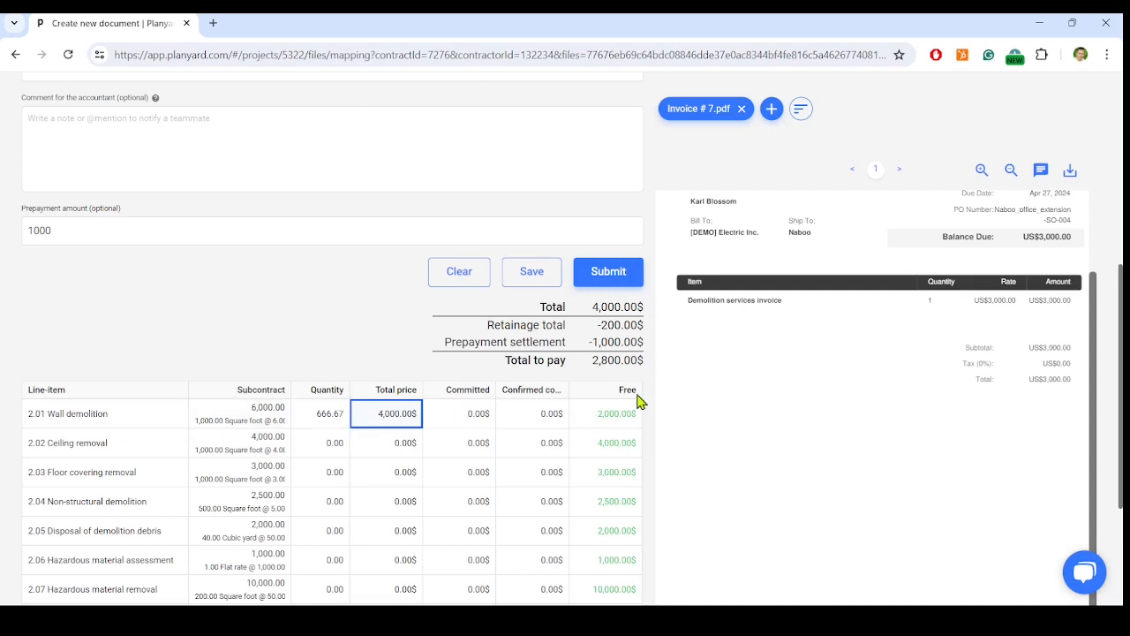
left_click(582, 454)
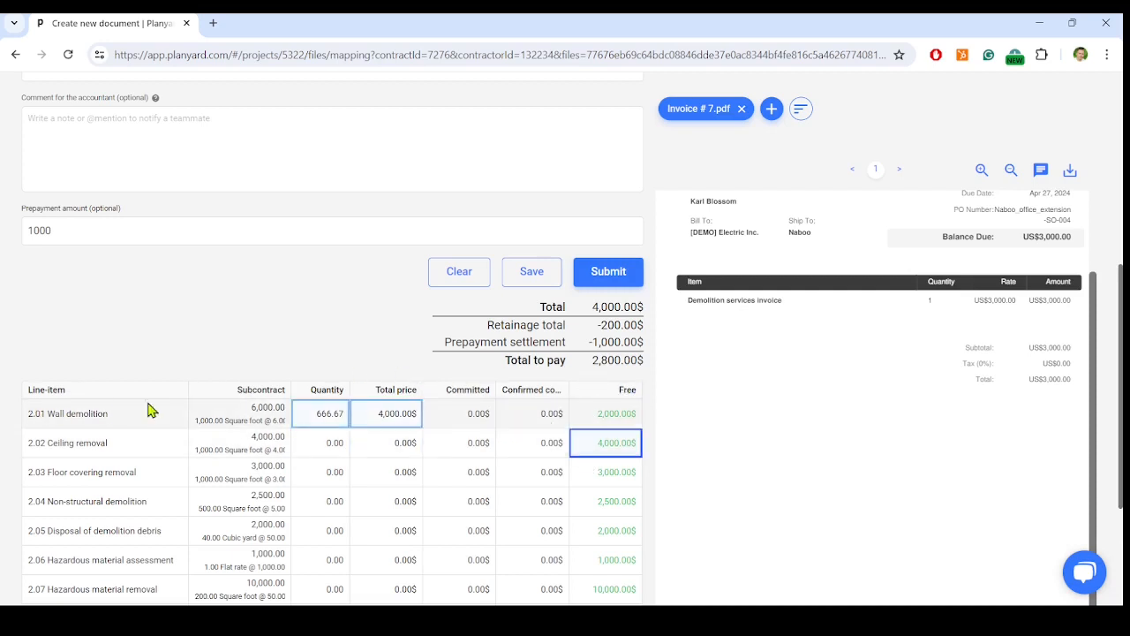
Set the quantity of the Wall demolition services variation line to 3
scroll(605, 471, "down", 2)
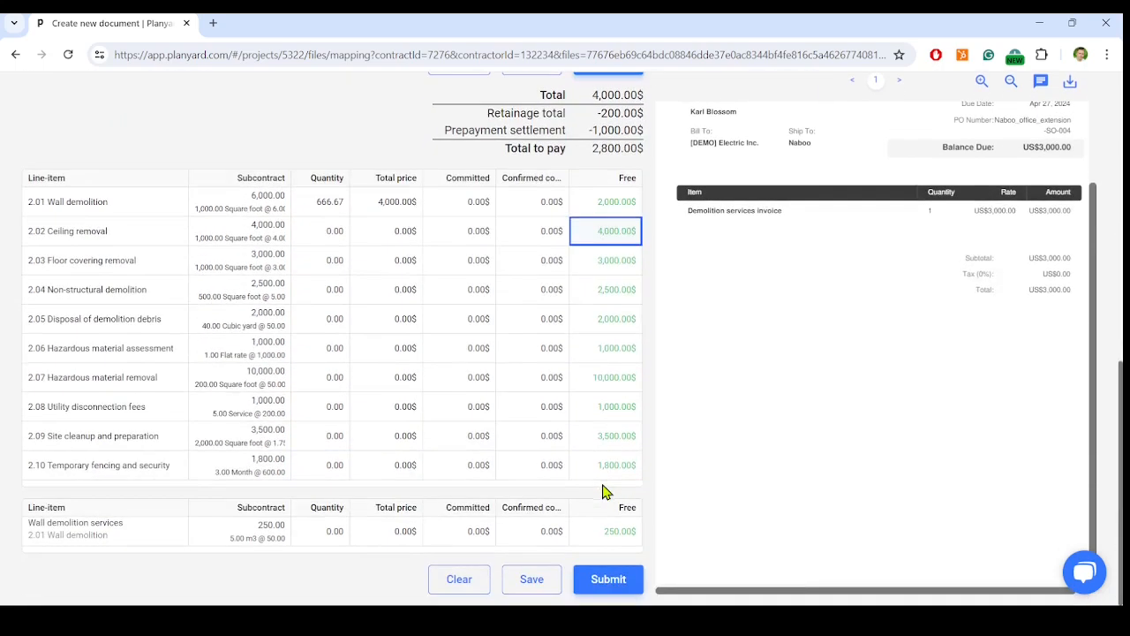
left_click(330, 529)
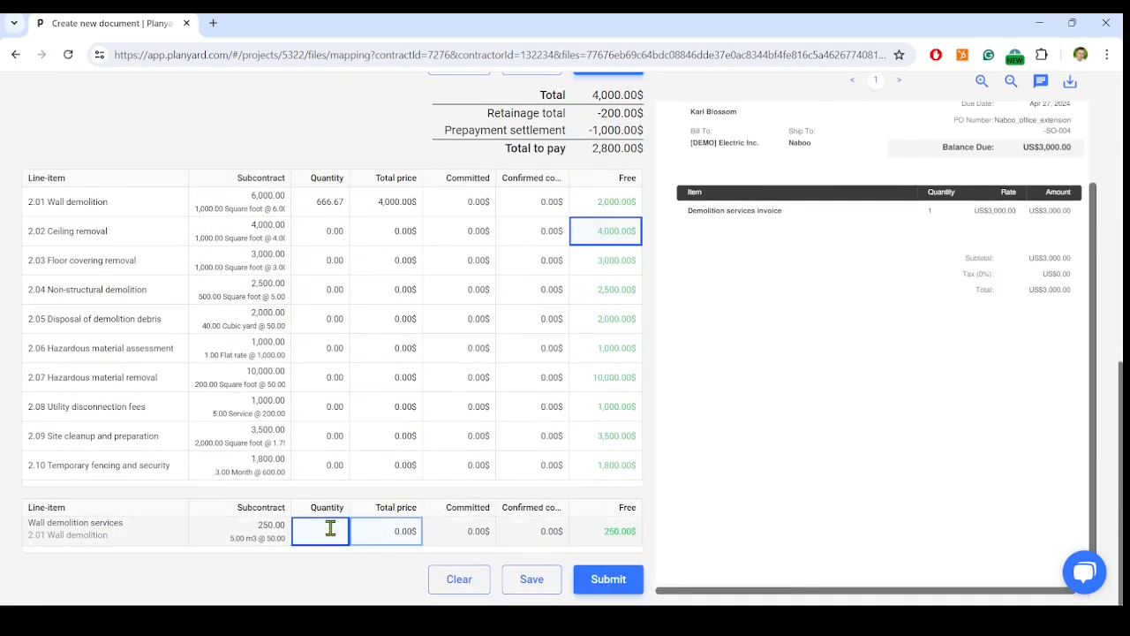
left_click(362, 579)
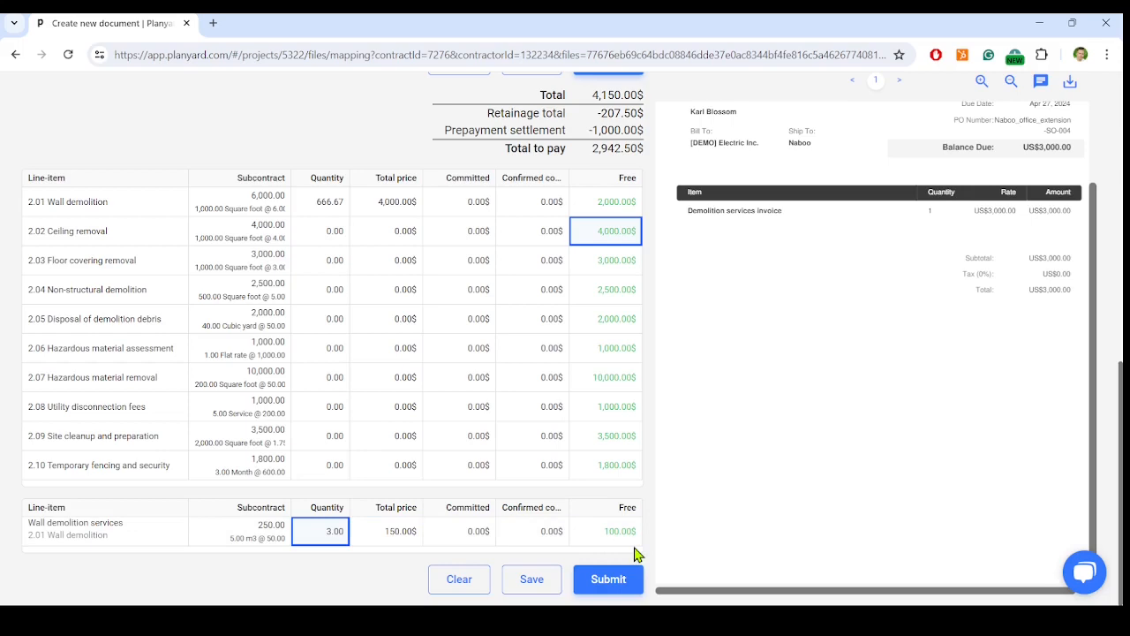
Compare the total to pay with the amount on the invoice PDF and submit the invoice
scroll(637, 554, "up", 5)
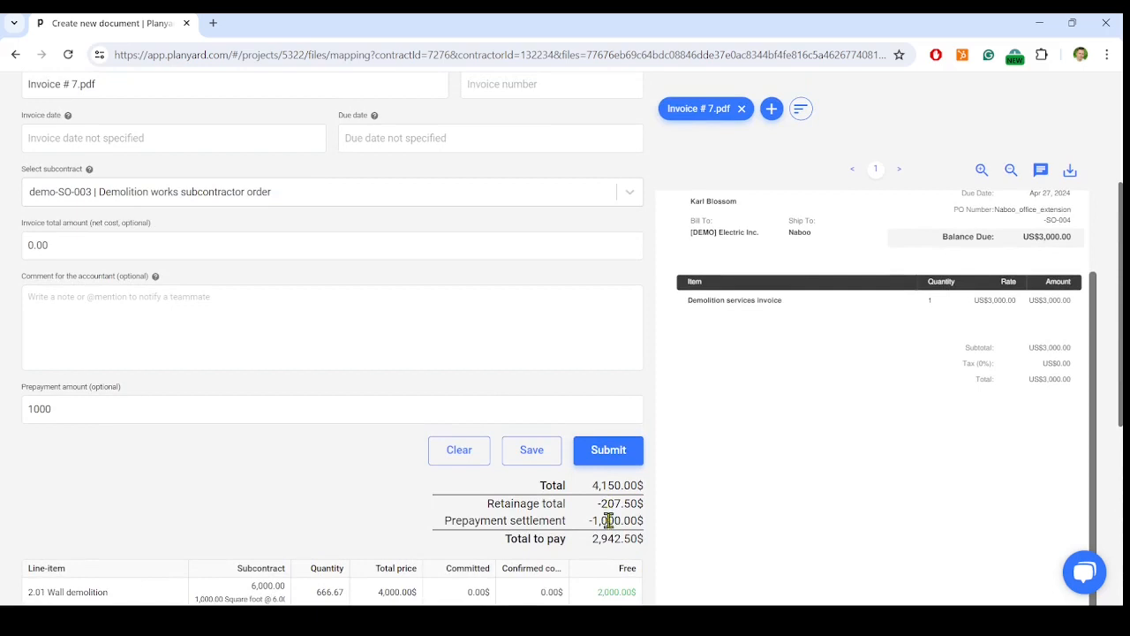
left_click_drag(595, 537, 625, 538)
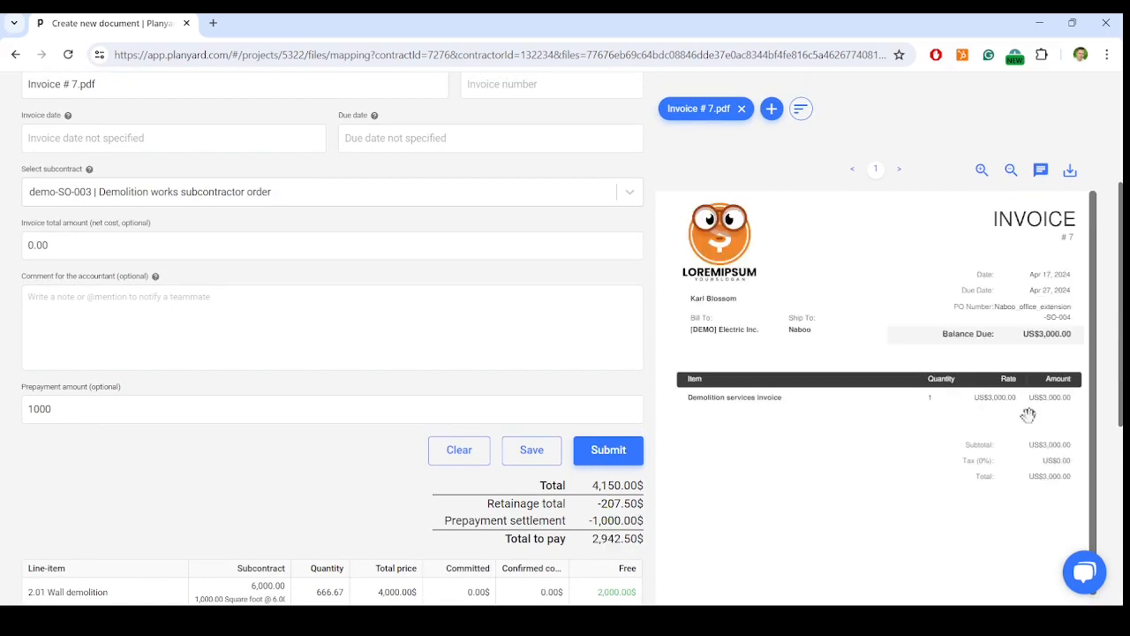
left_click(632, 461)
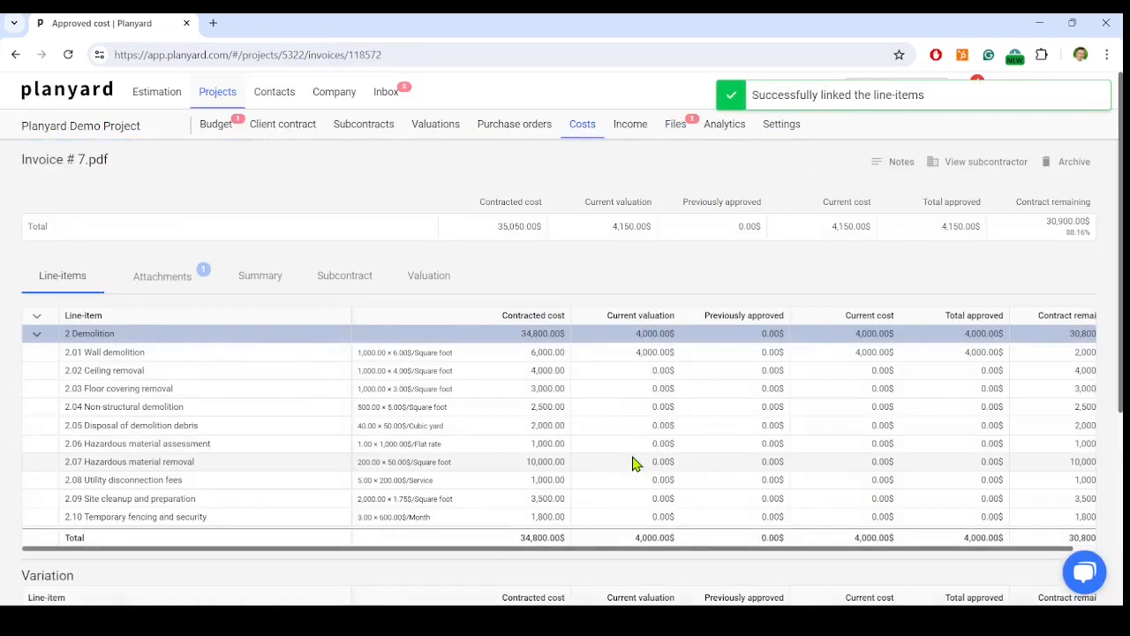
Check the approved costs list and review the line-items, variation, retention and prepayments sections of the Demolition works subcontractor order
left_click(583, 129)
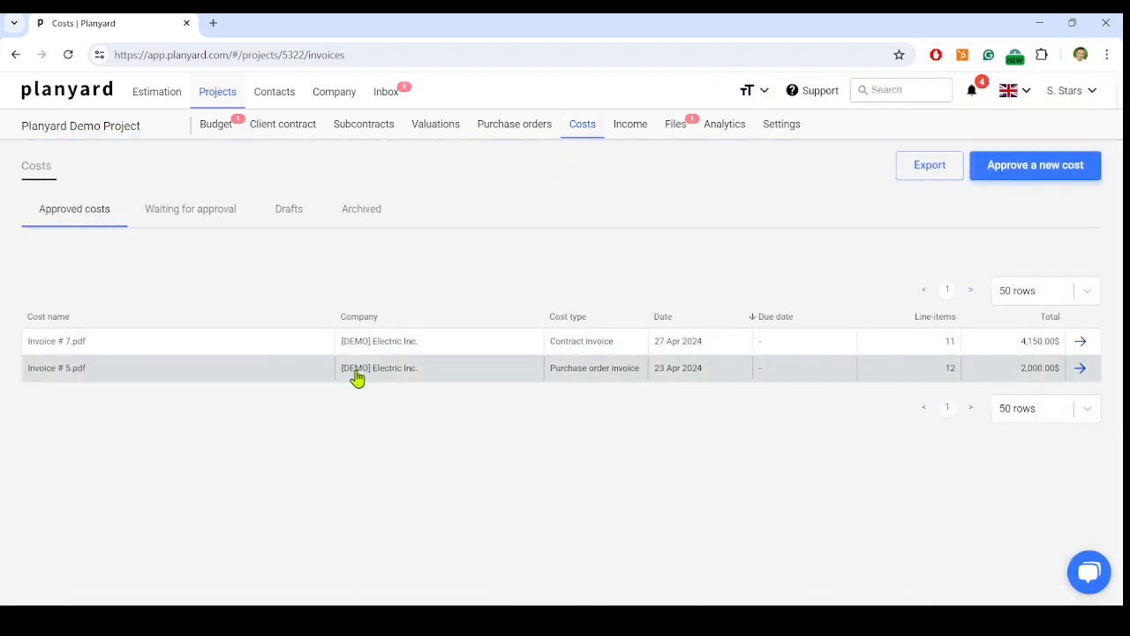
left_click(386, 127)
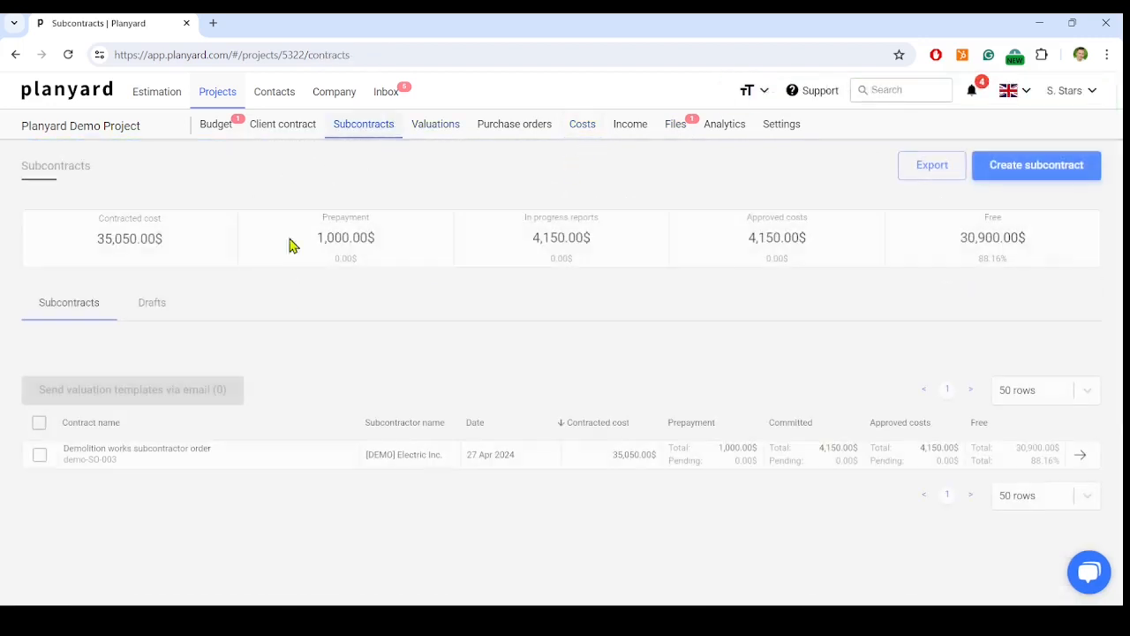
left_click(189, 459)
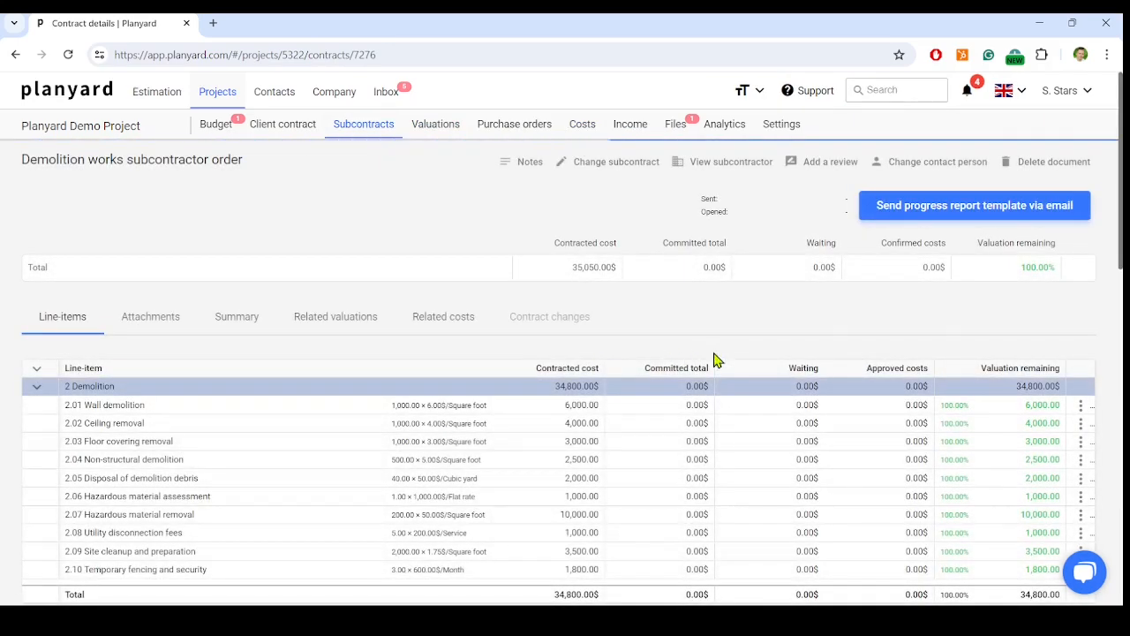
scroll(892, 583, "down", 1)
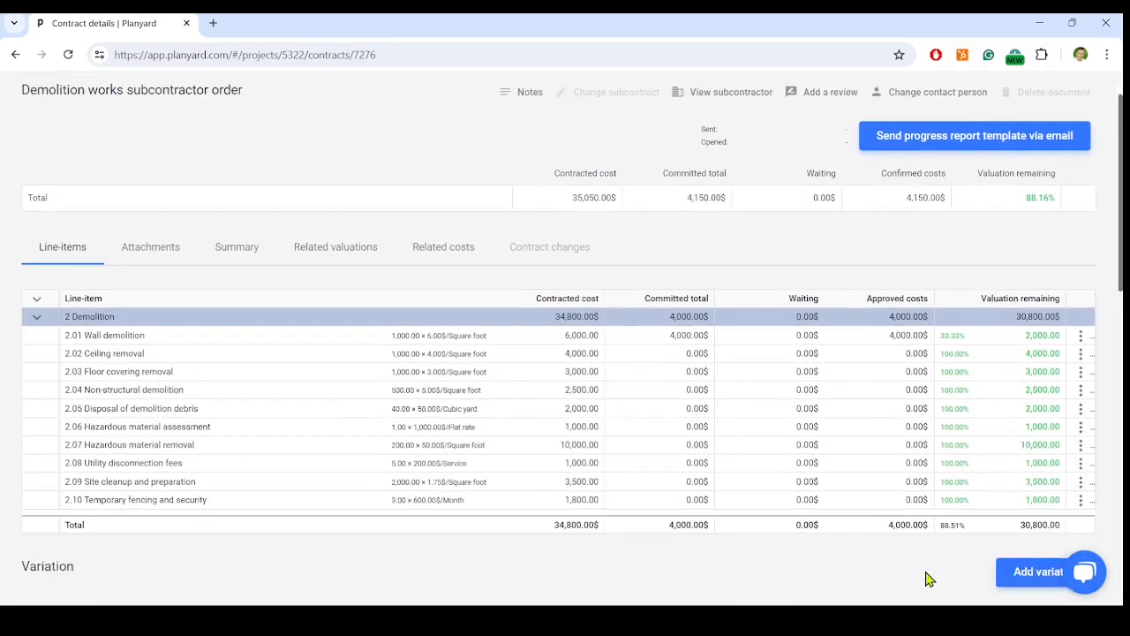
scroll(939, 469, "down", 4)
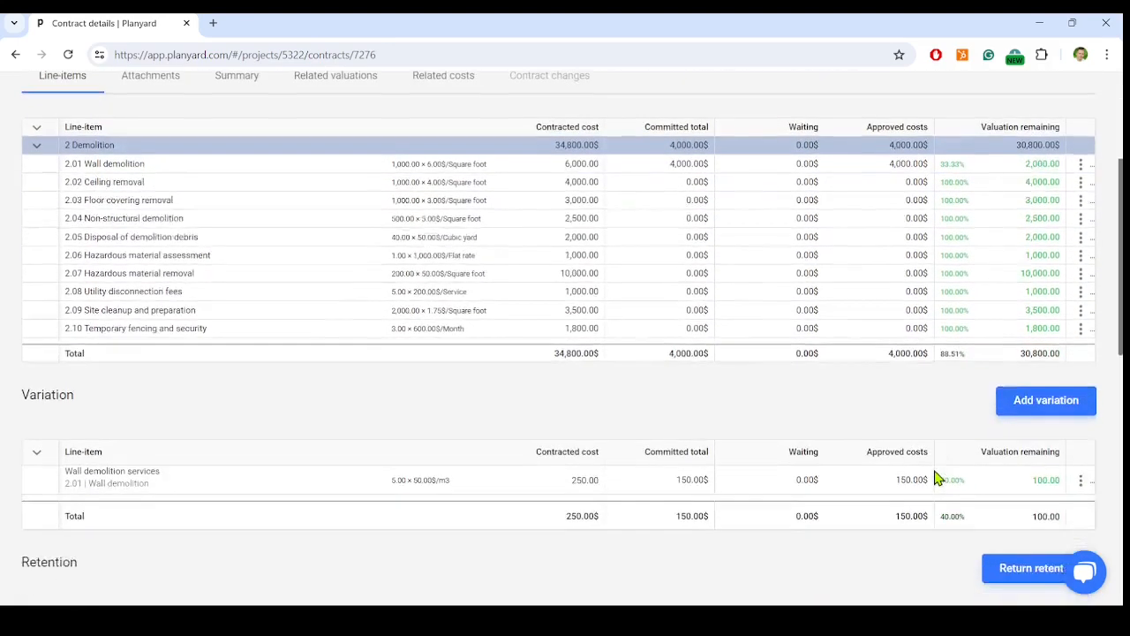
scroll(789, 462, "down", 2)
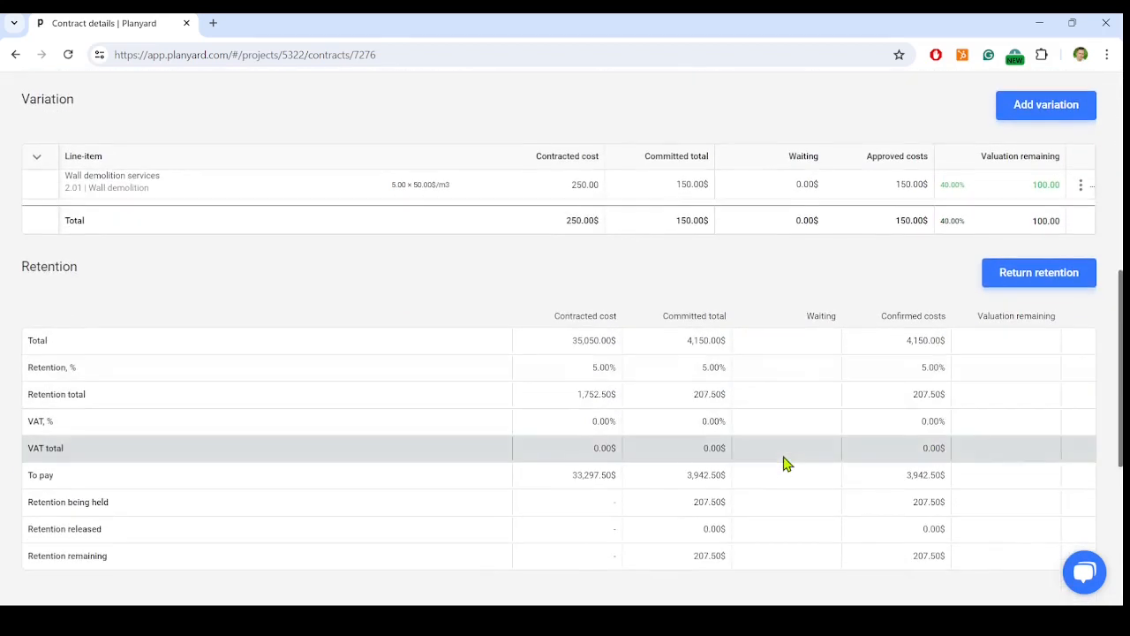
scroll(784, 464, "down", 1)
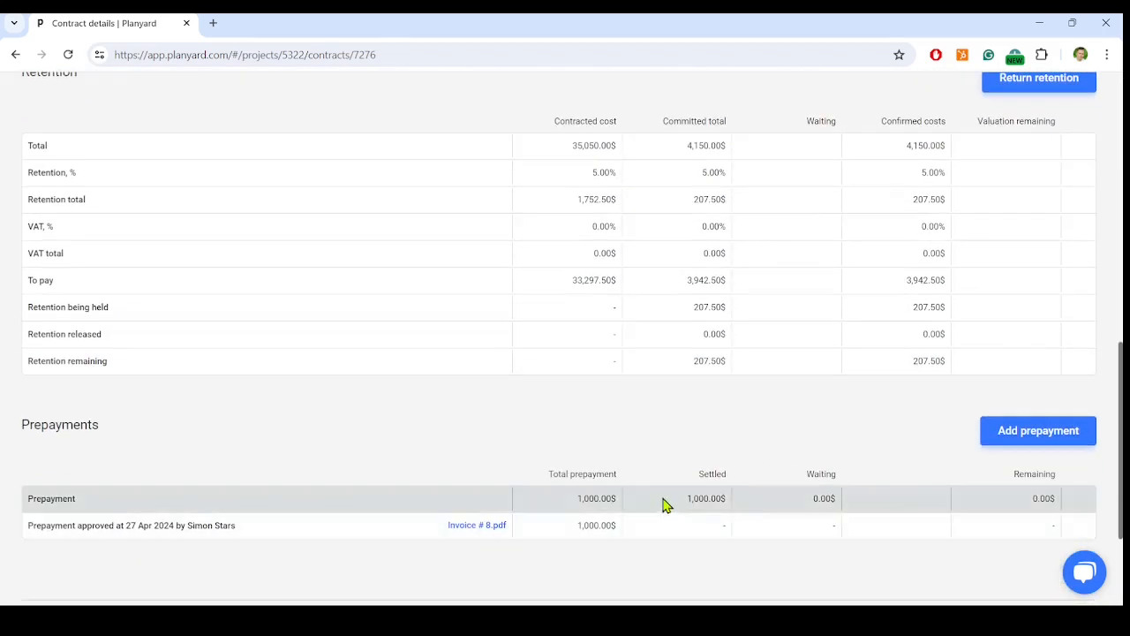
scroll(724, 514, "up", 8)
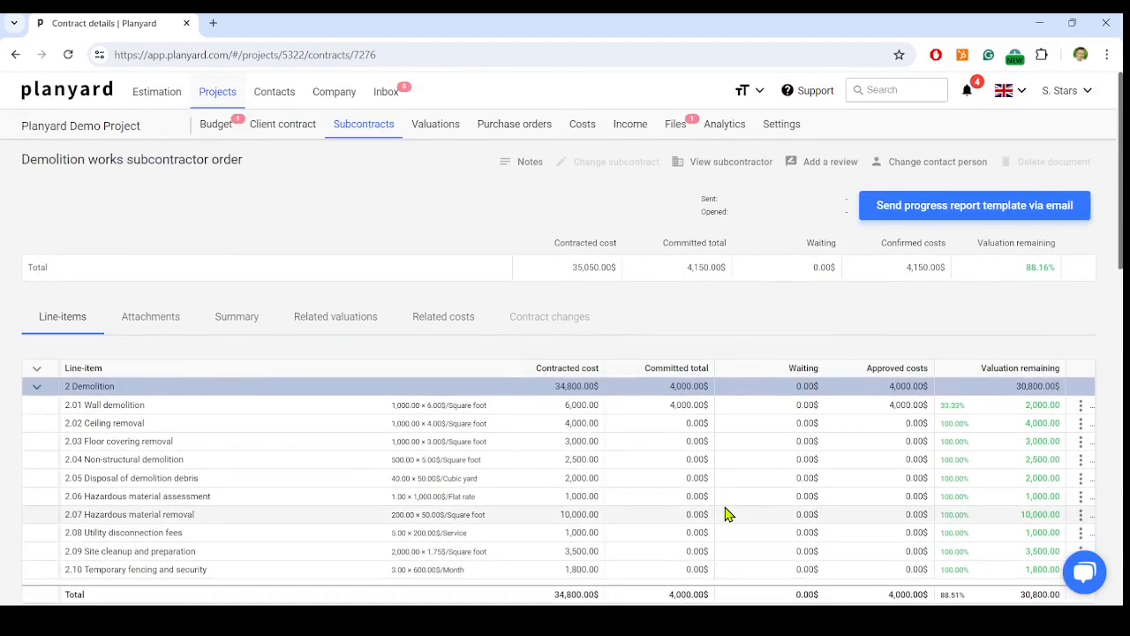
Open the project budget to examine the Demolition category's costs
left_click(214, 124)
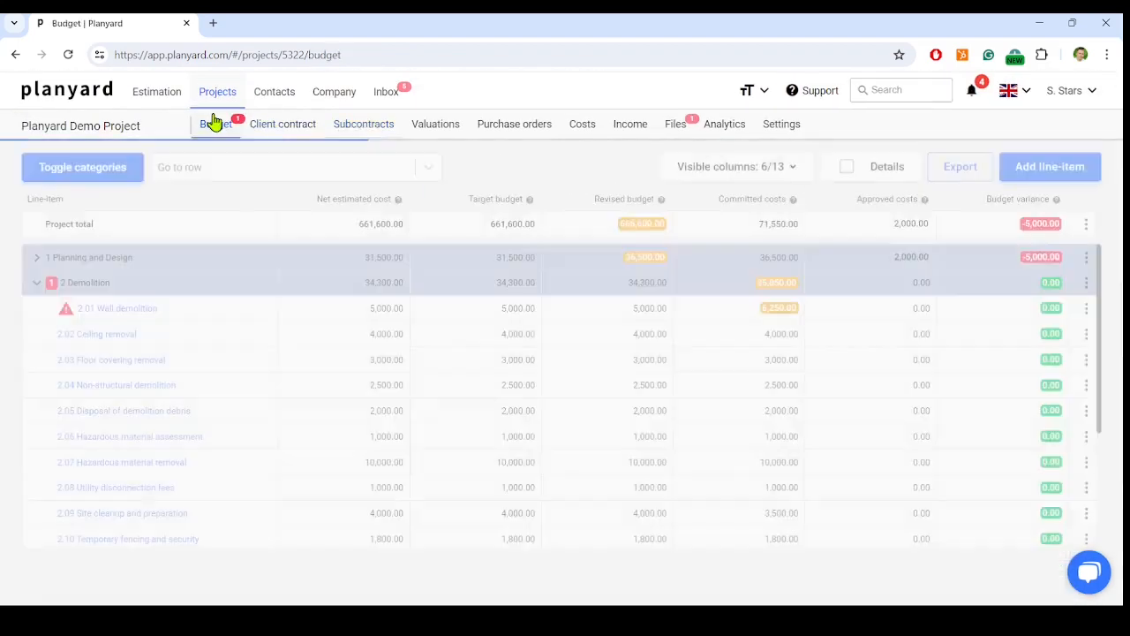